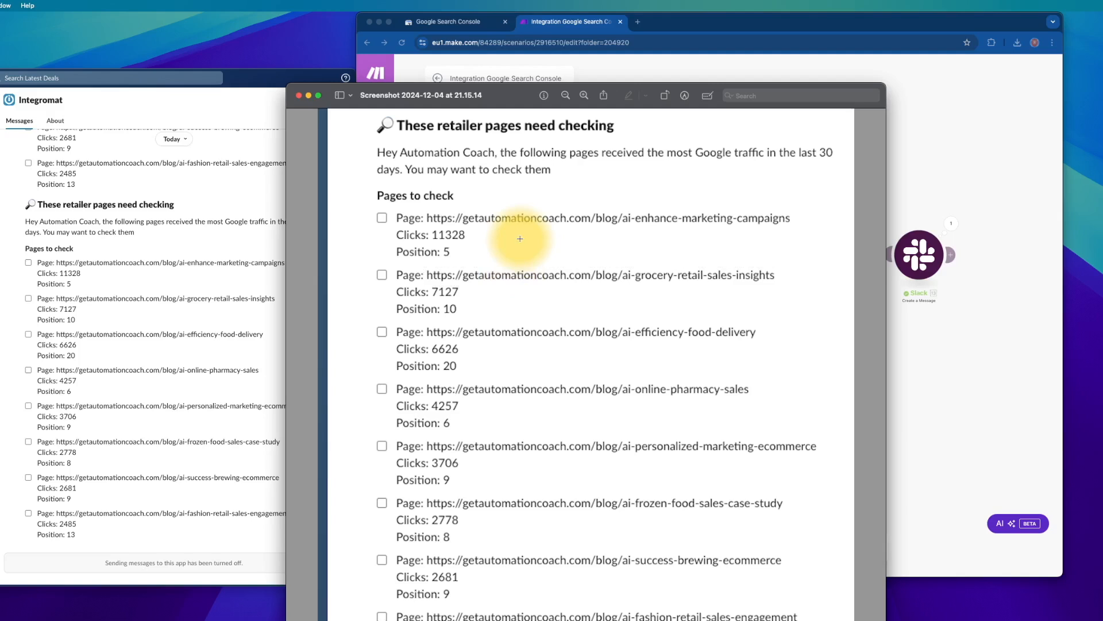
- Close the screenshot preview, then tick the marketing-campaigns, grocery-retail-sales-insights and efficiency-food-delivery pages
left_click(299, 95)
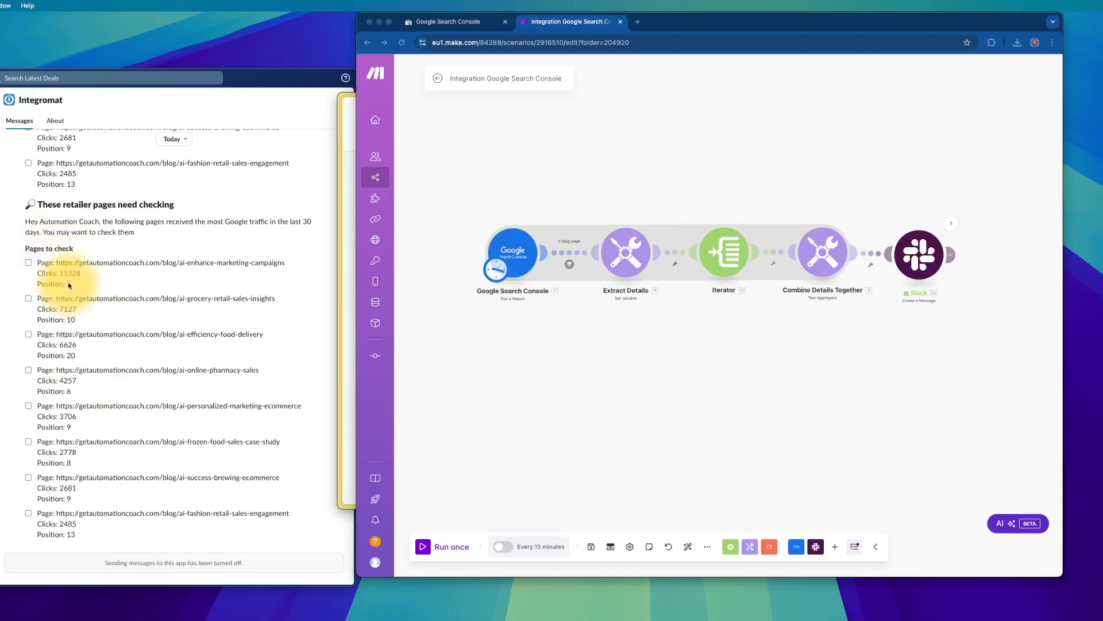
left_click(28, 263)
left_click(28, 298)
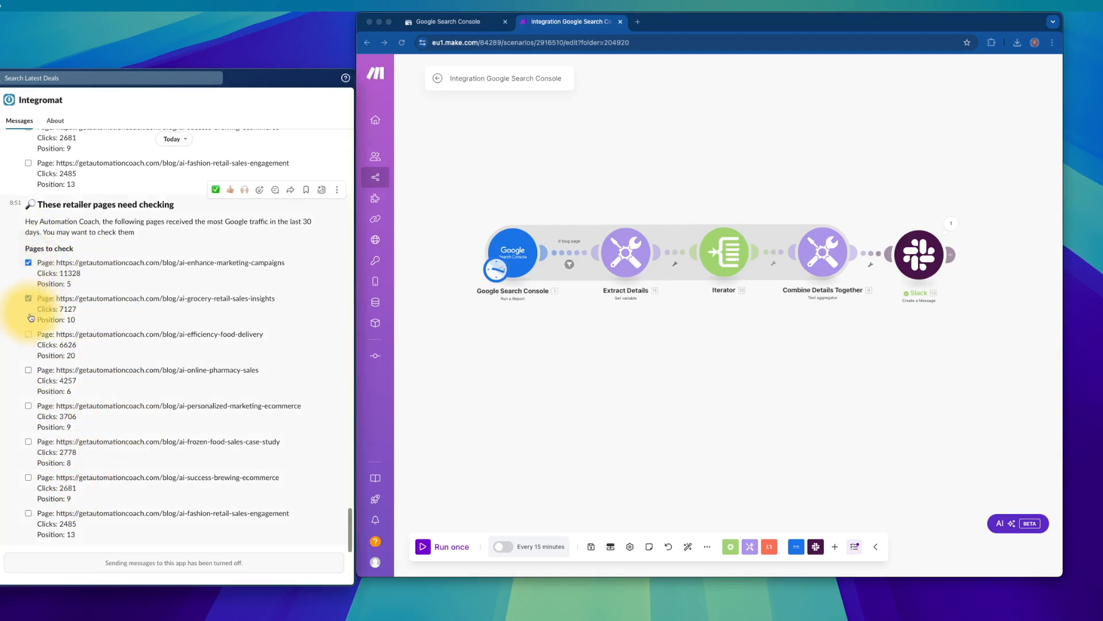
left_click(28, 334)
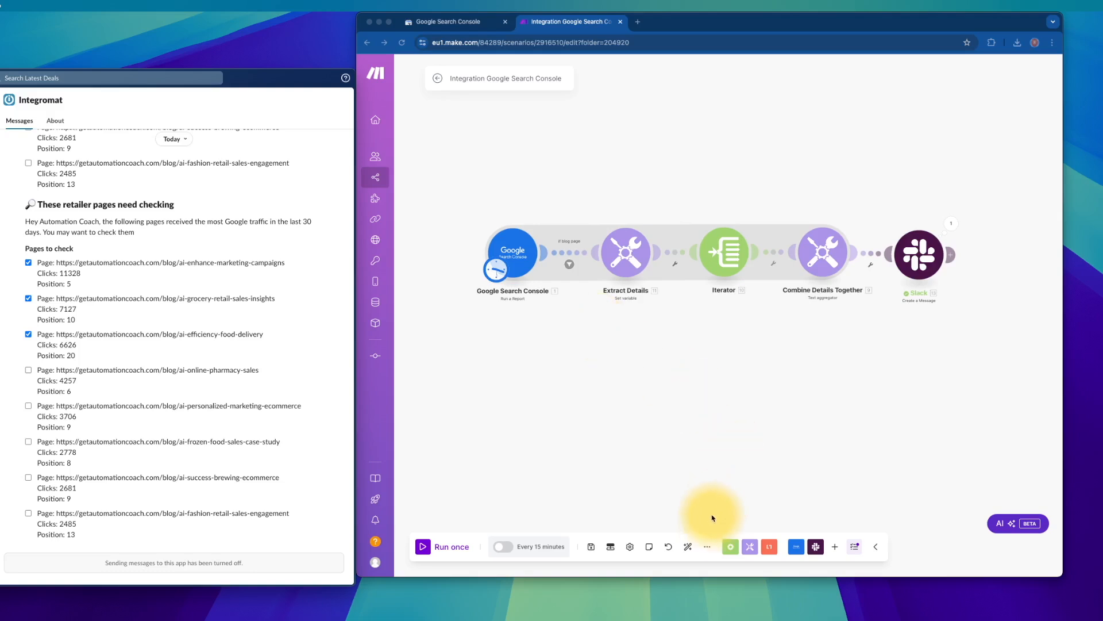
- Zoom in on the scenario canvas and open the Google Search Console report module's settings
left_click(707, 547)
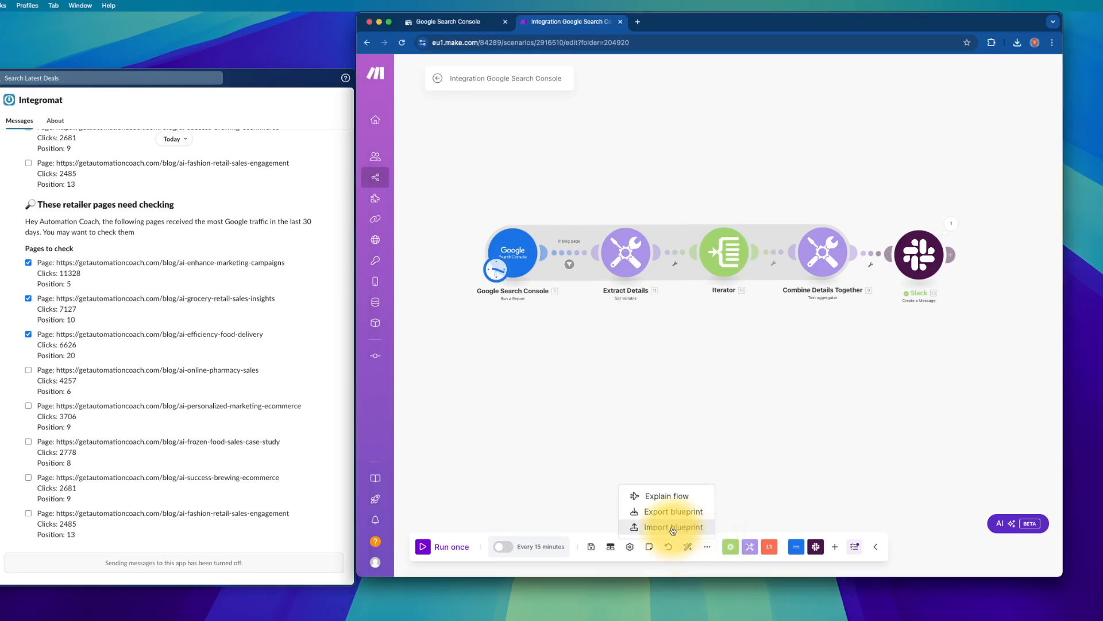
left_click(571, 378)
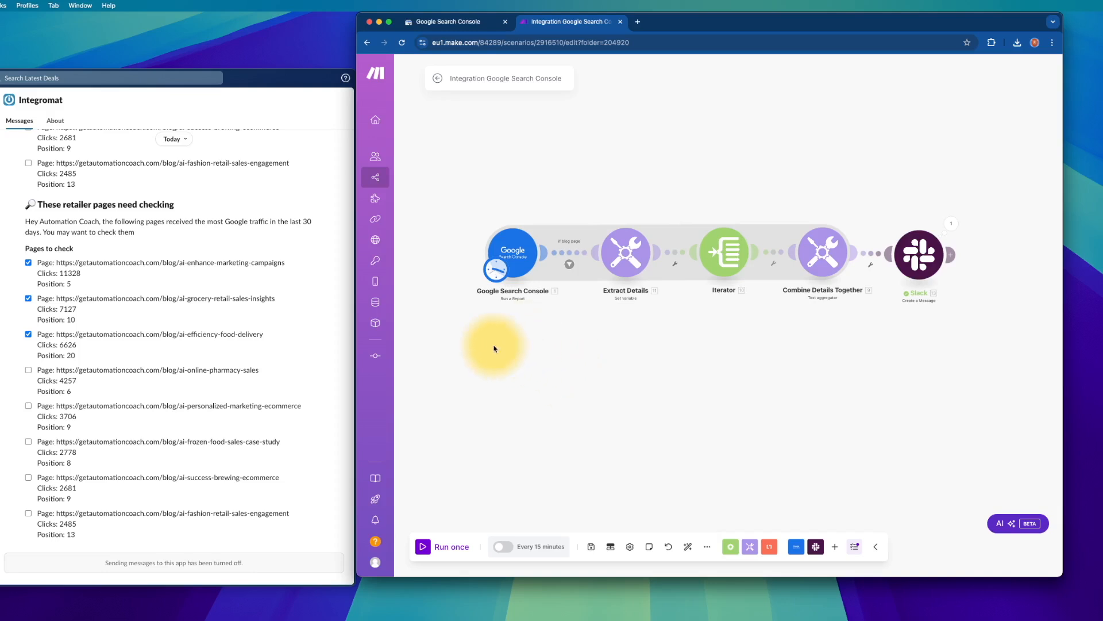
scroll(494, 348, "up", 5)
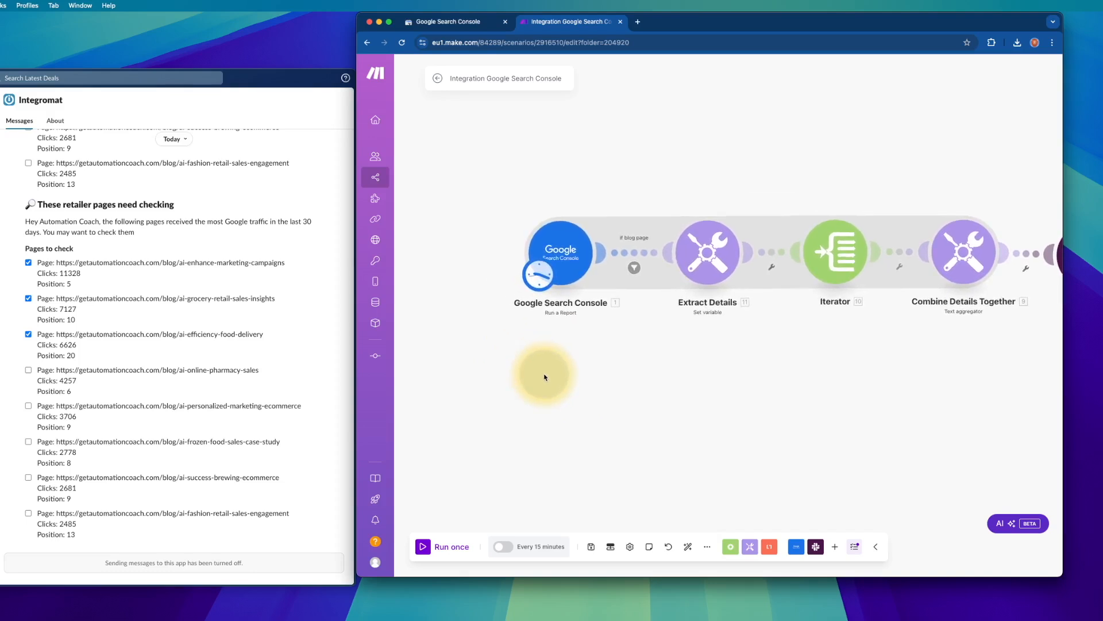
scroll(584, 406, "up", 3)
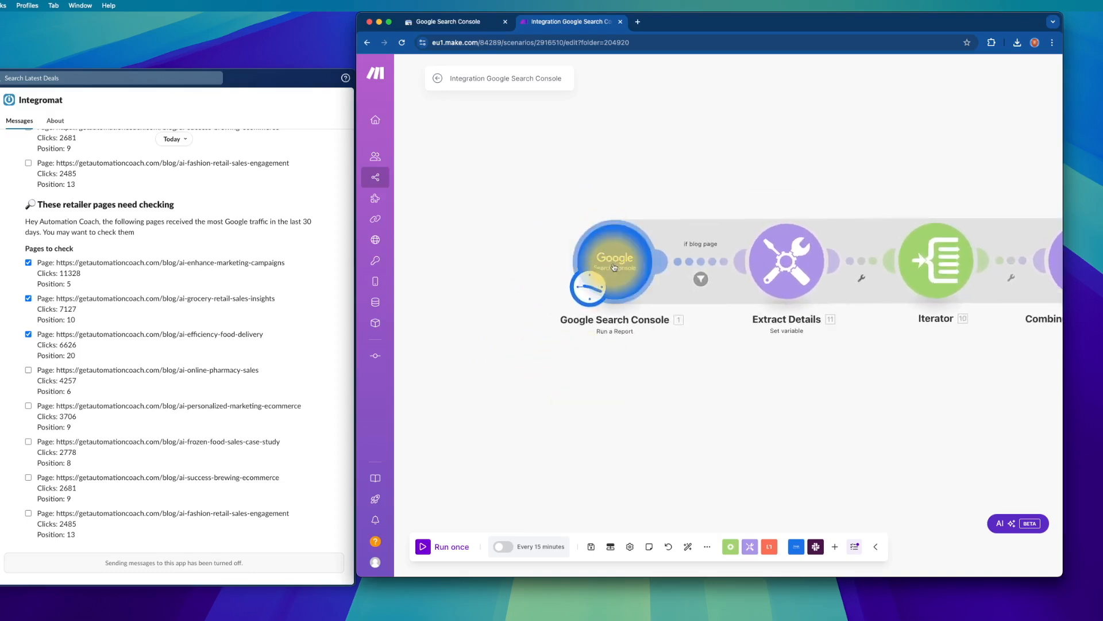
right_click(612, 153)
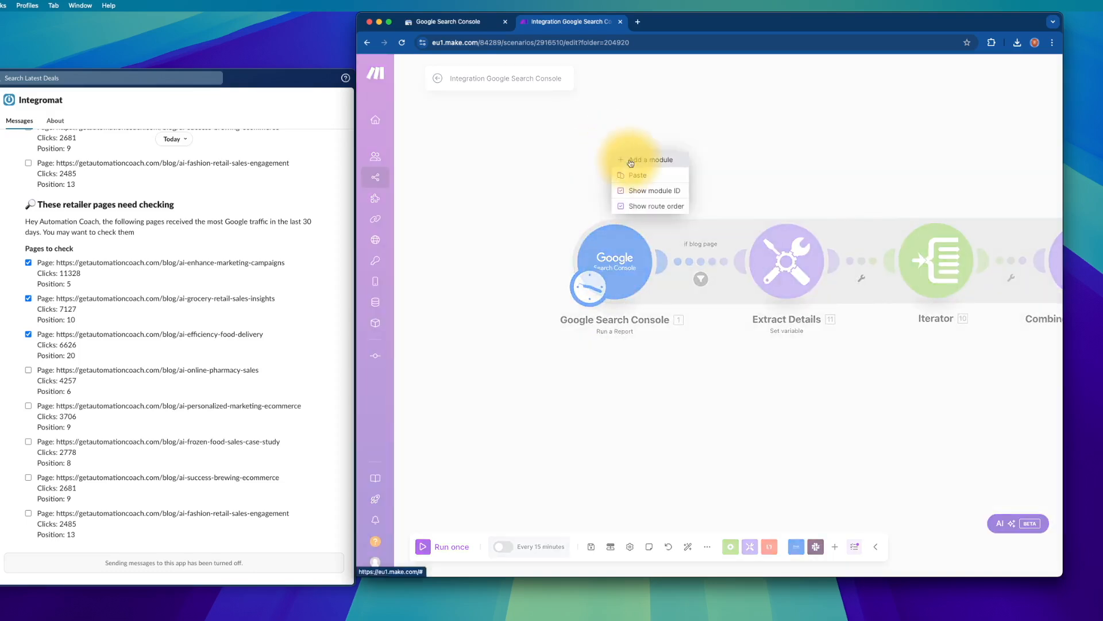
left_click(621, 286)
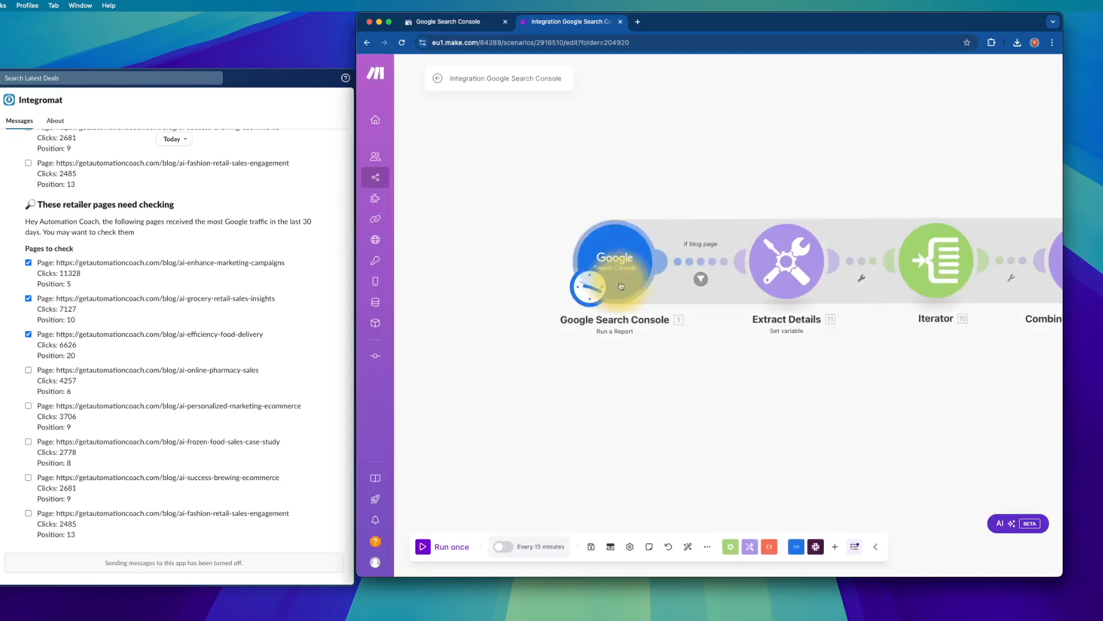
left_click(618, 241)
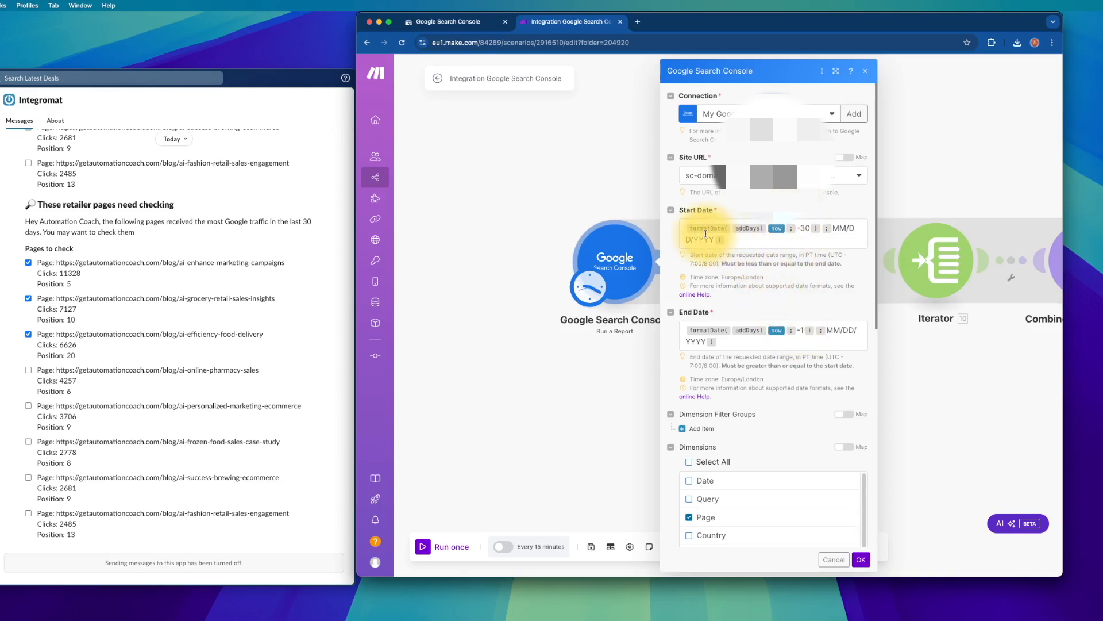
mouse_move(704, 230)
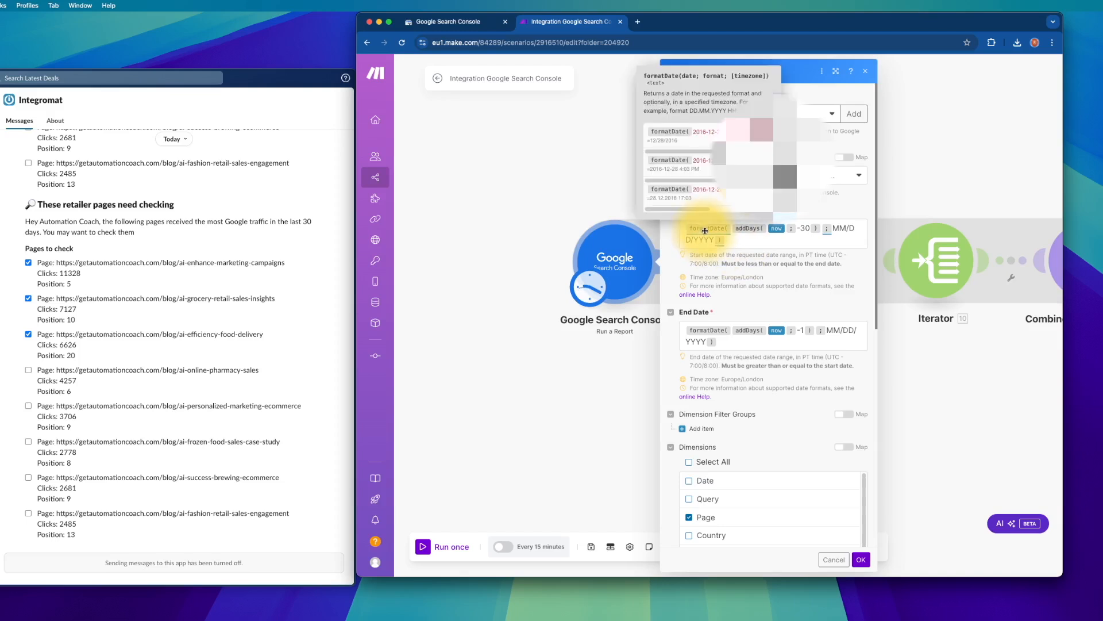
mouse_move(746, 228)
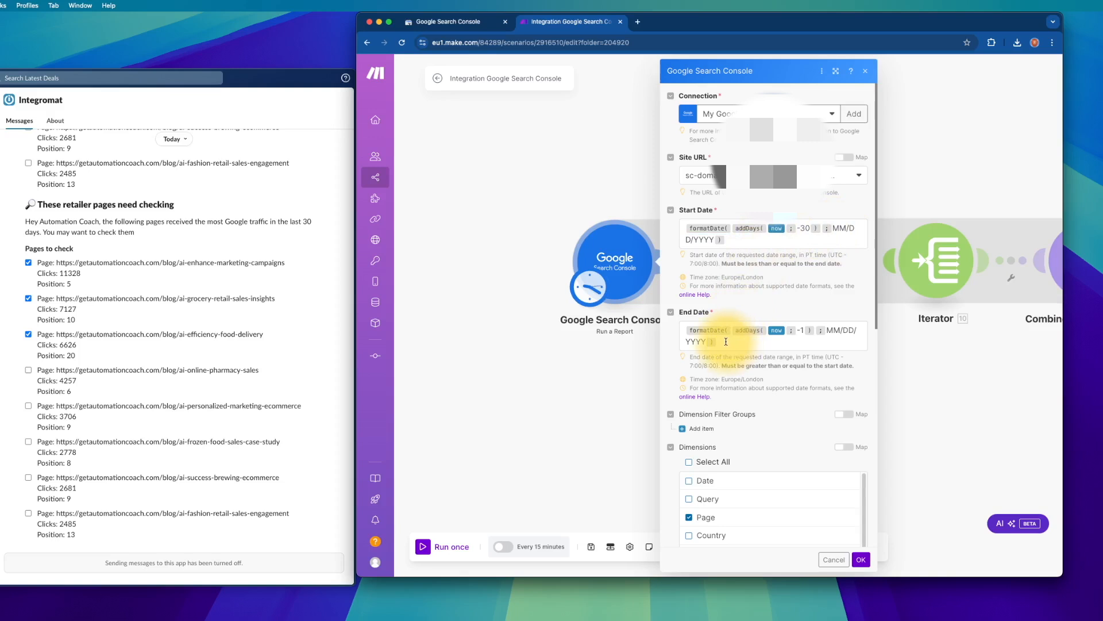
left_click(802, 330)
left_click(845, 313)
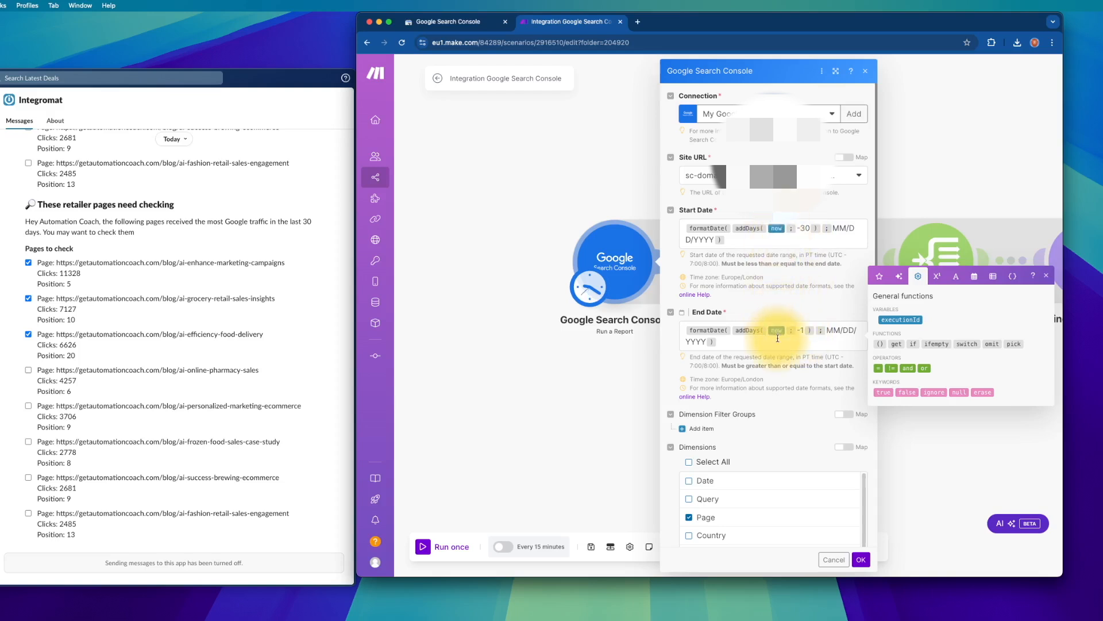
- Review the Page dimension, Type Web and Limit 14, then confirm the Search Console settings
scroll(777, 338, "down", 4)
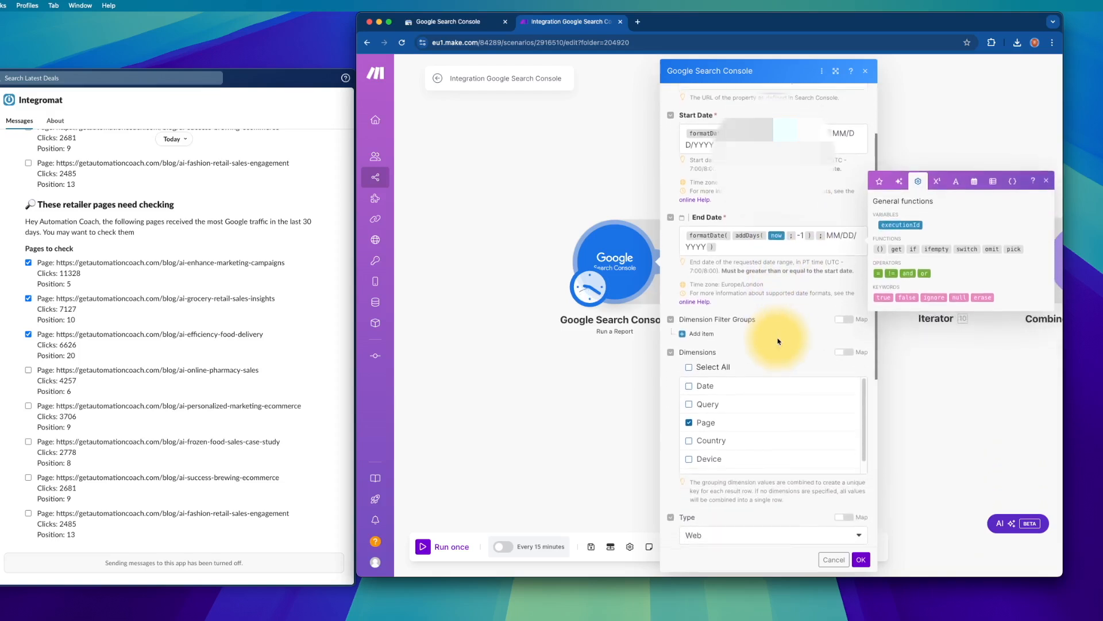
scroll(778, 341, "down", 3)
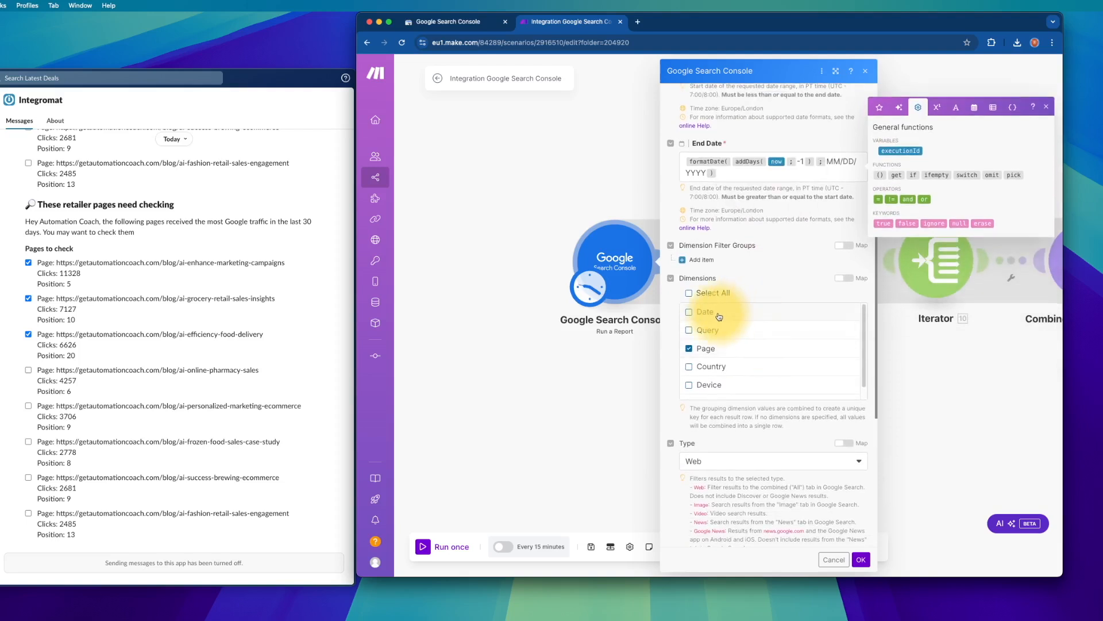
scroll(718, 316, "down", 1)
scroll(718, 316, "up", 1)
scroll(710, 377, "down", 1)
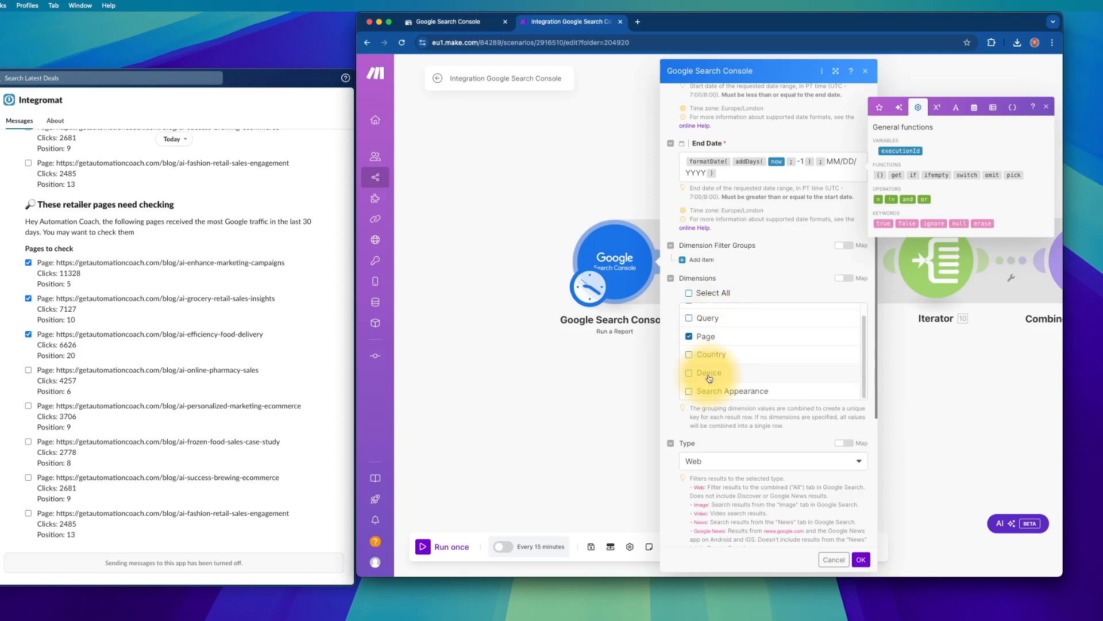
scroll(700, 350, "up", 1)
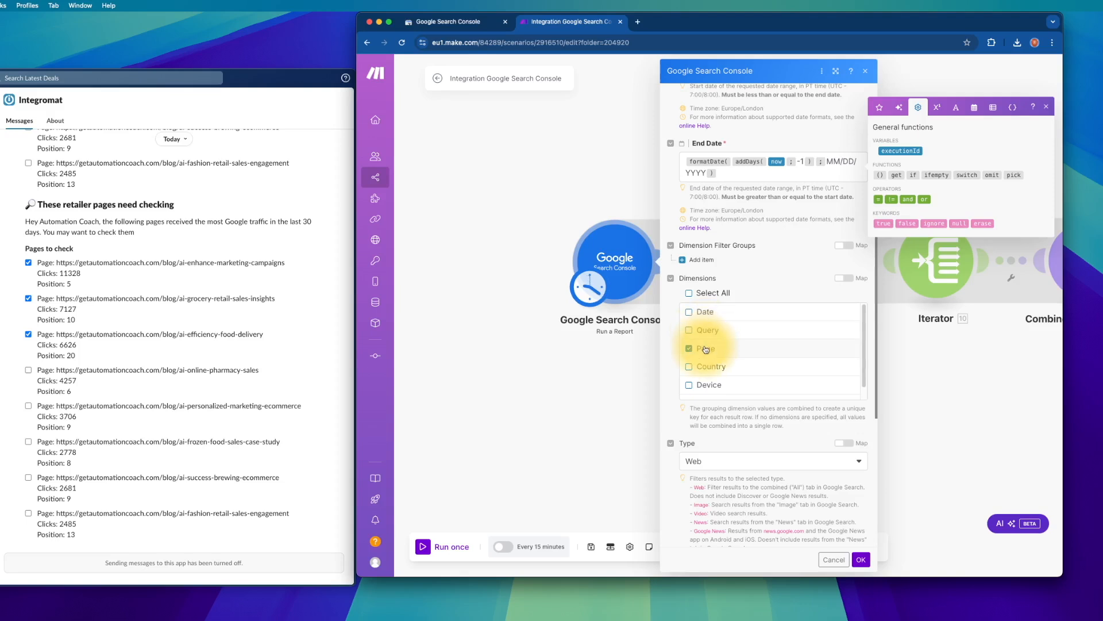
scroll(706, 350, "down", 1)
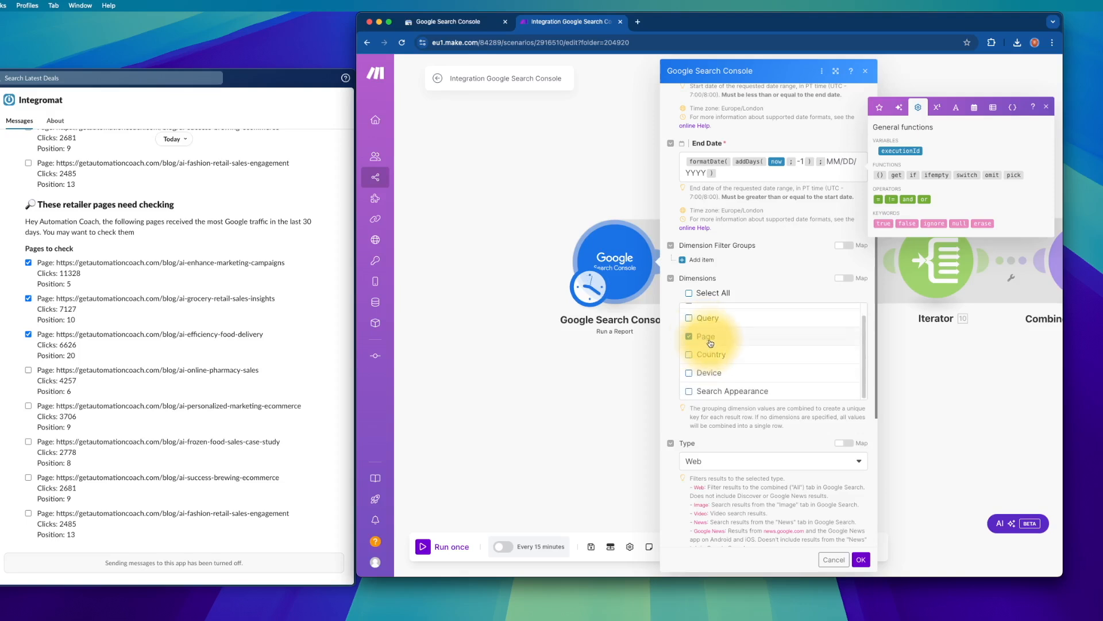
scroll(726, 426, "down", 1)
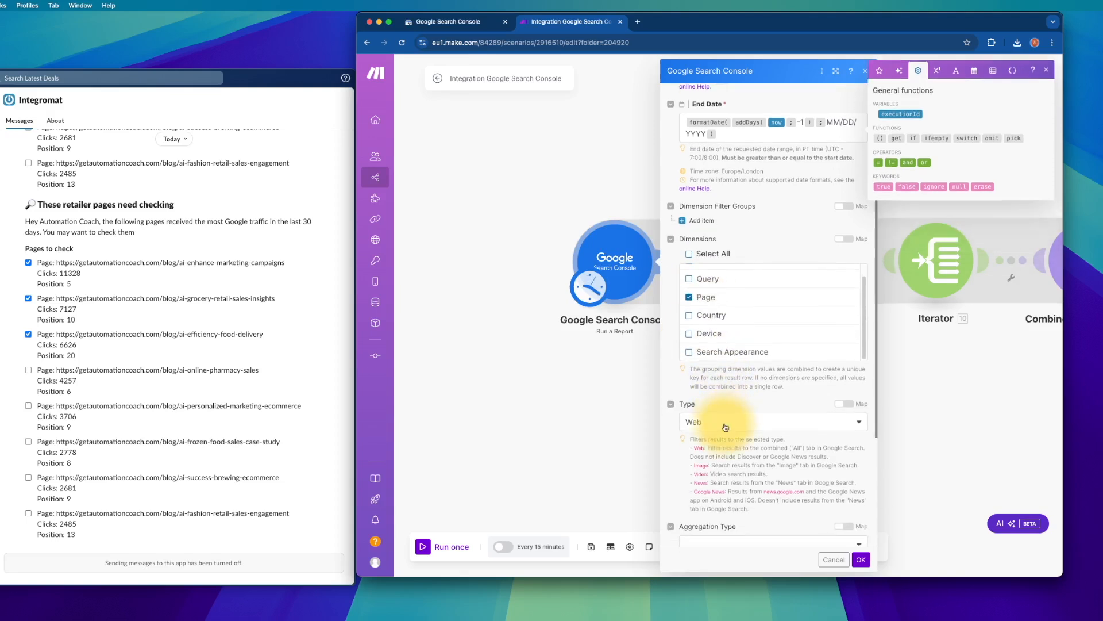
scroll(725, 426, "down", 5)
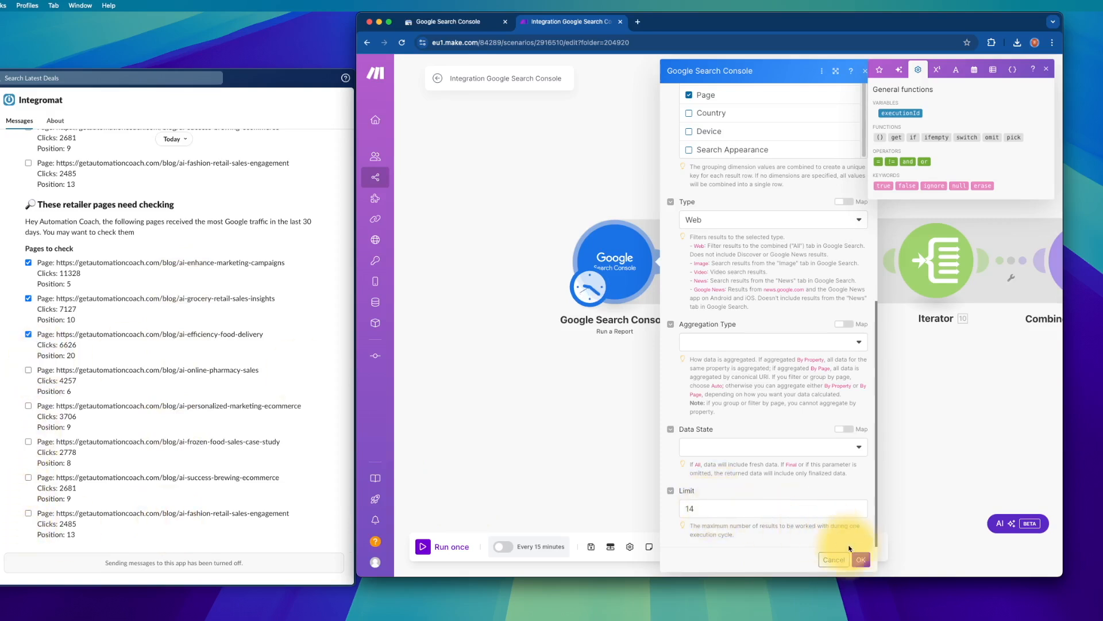
left_click(861, 559)
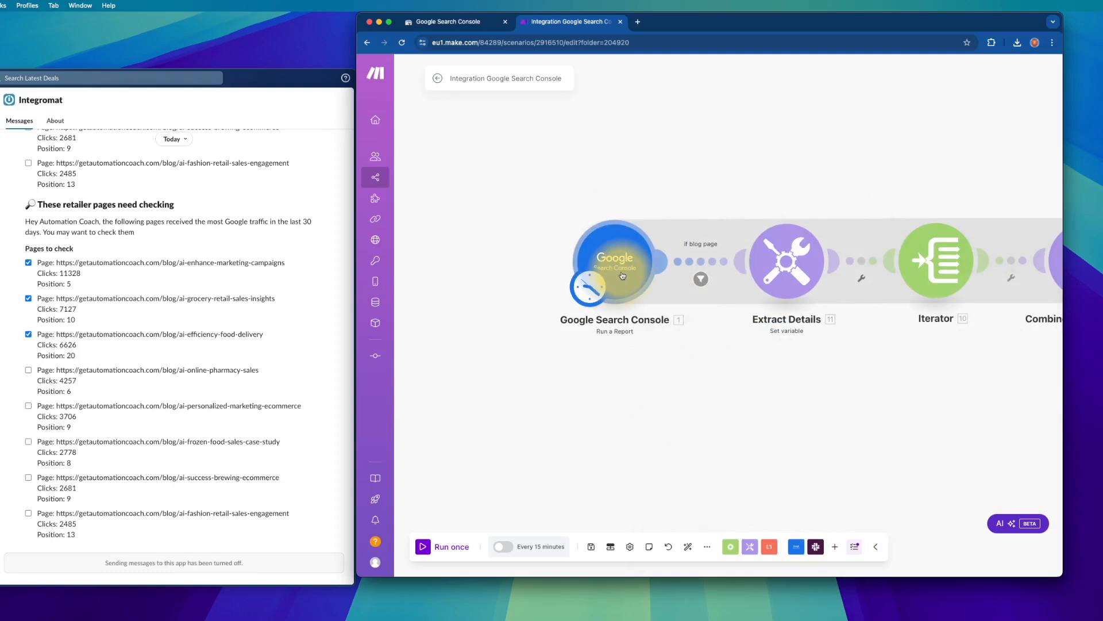
- Inspect the Google Search Console module actions and the Extract Details module settings
right_click(622, 276)
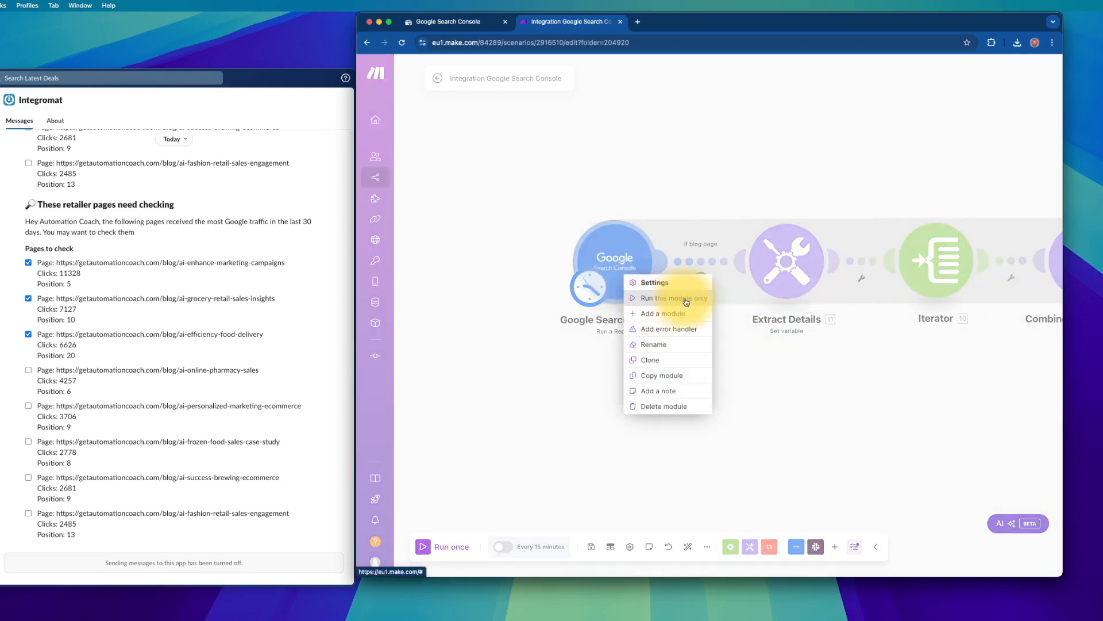
left_click(591, 372)
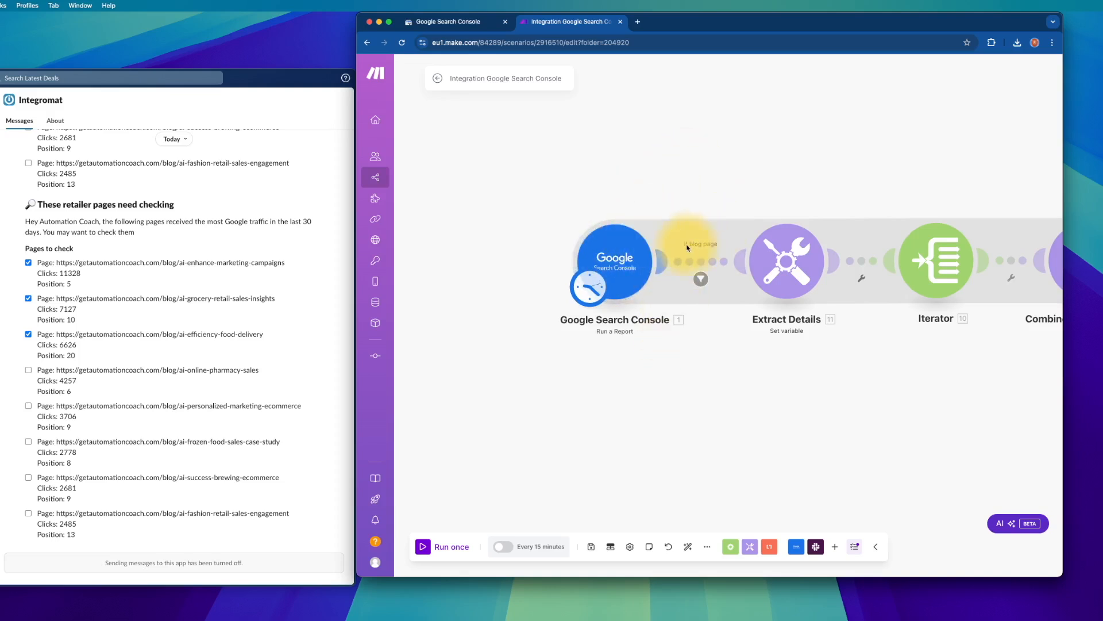
left_click(779, 261)
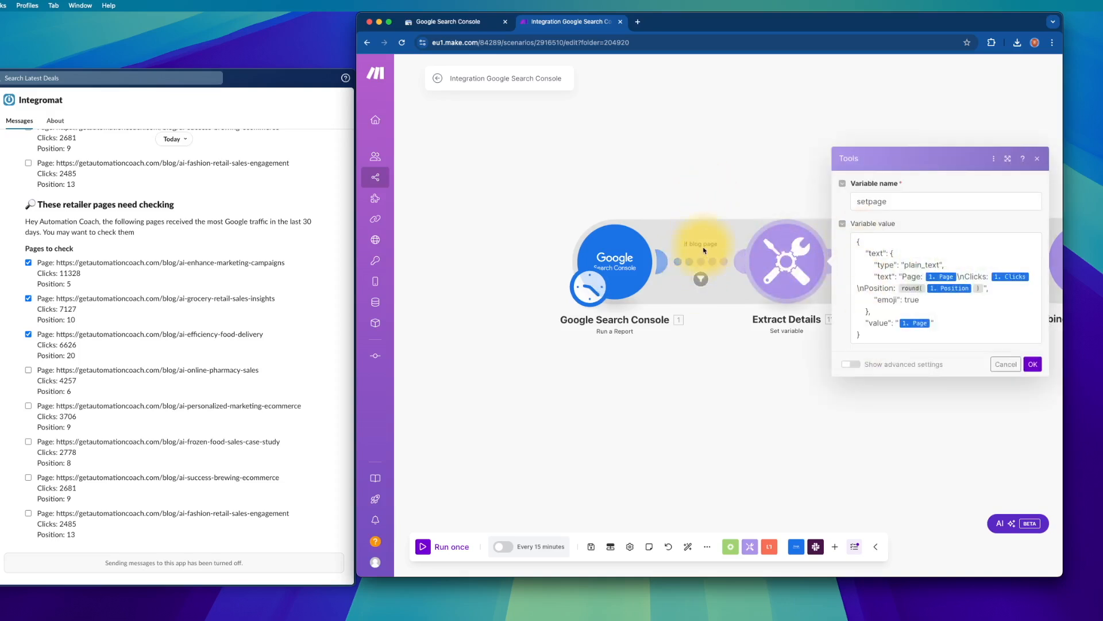
left_click(719, 364)
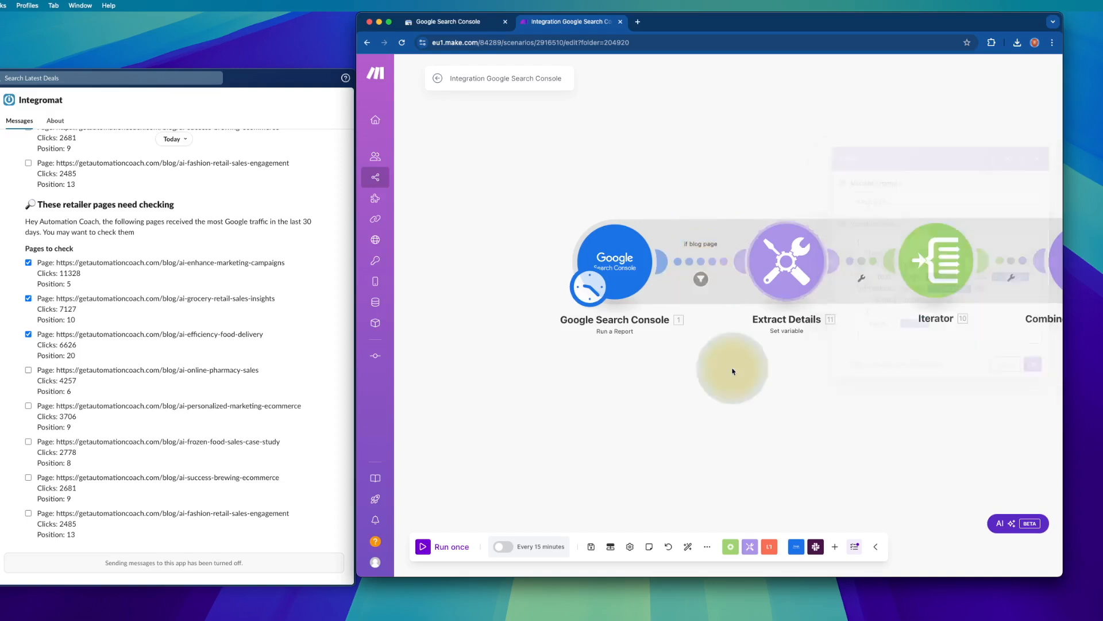
- Add a Tools Set variable module via 'set', then delete the stray unconnected Set variable module
right_click(799, 178)
left_click(823, 184)
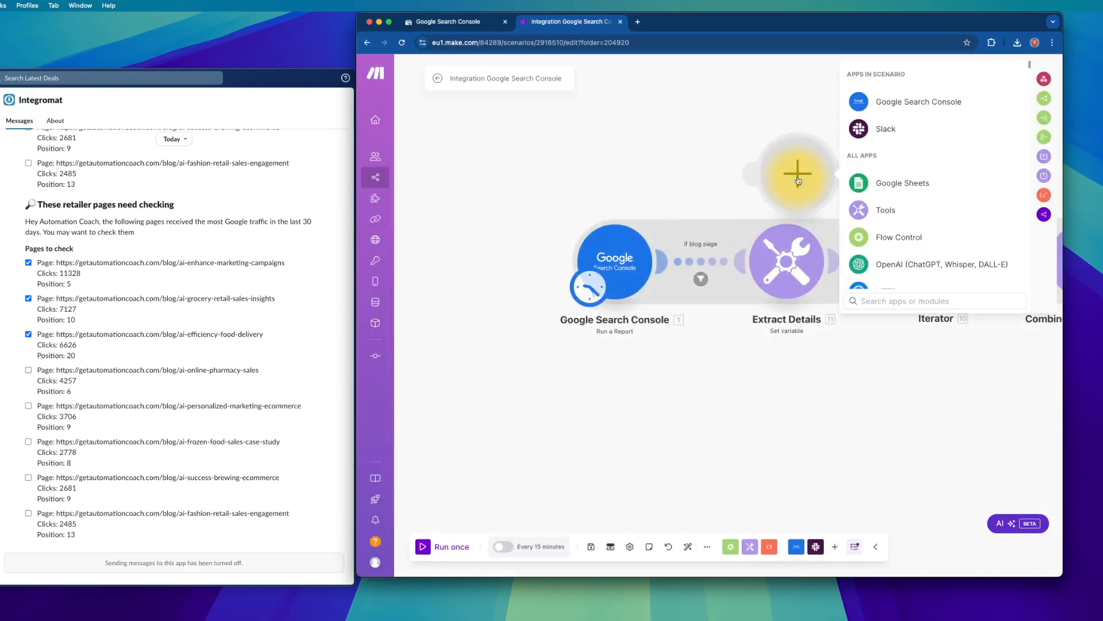
type("se")
type("t")
left_click(901, 105)
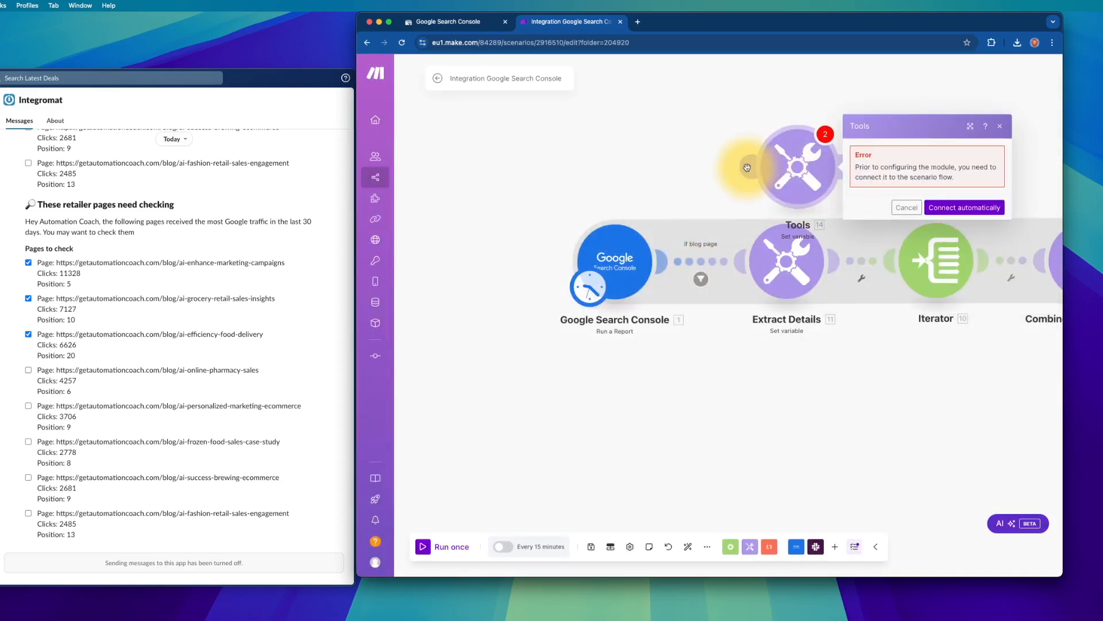
left_click_drag(748, 167, 586, 204)
right_click(798, 164)
left_click(830, 270)
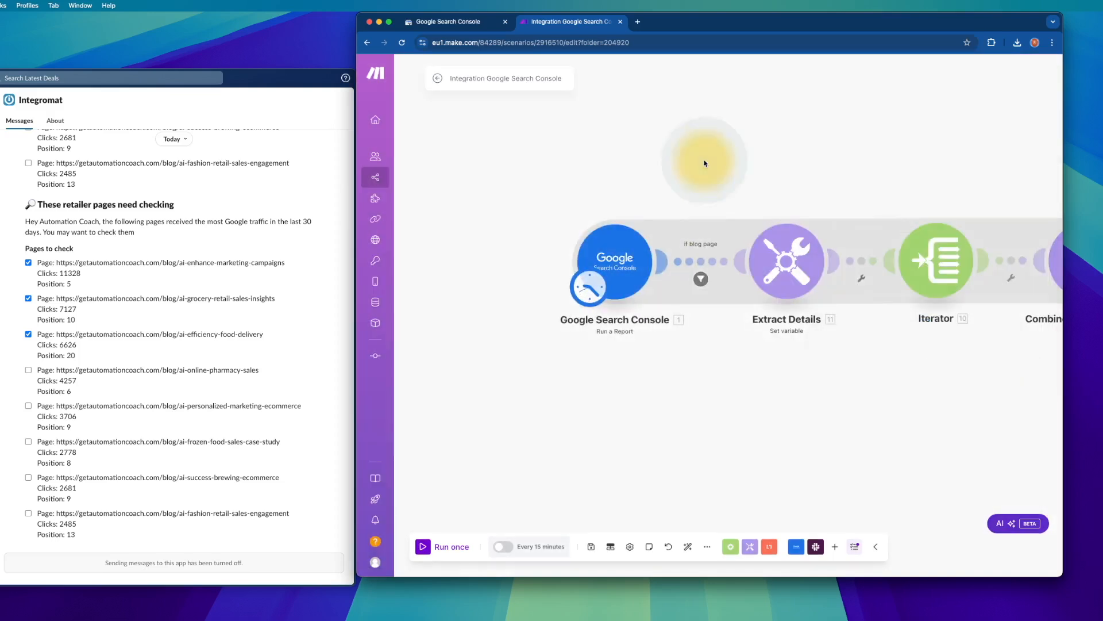
left_click(703, 266)
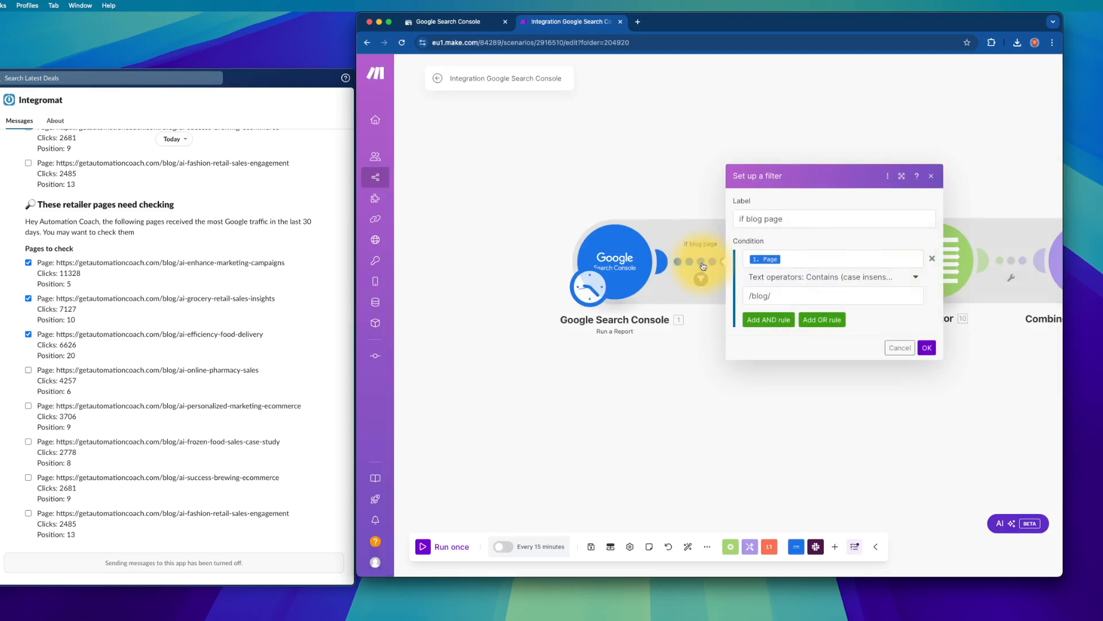
left_click(797, 222)
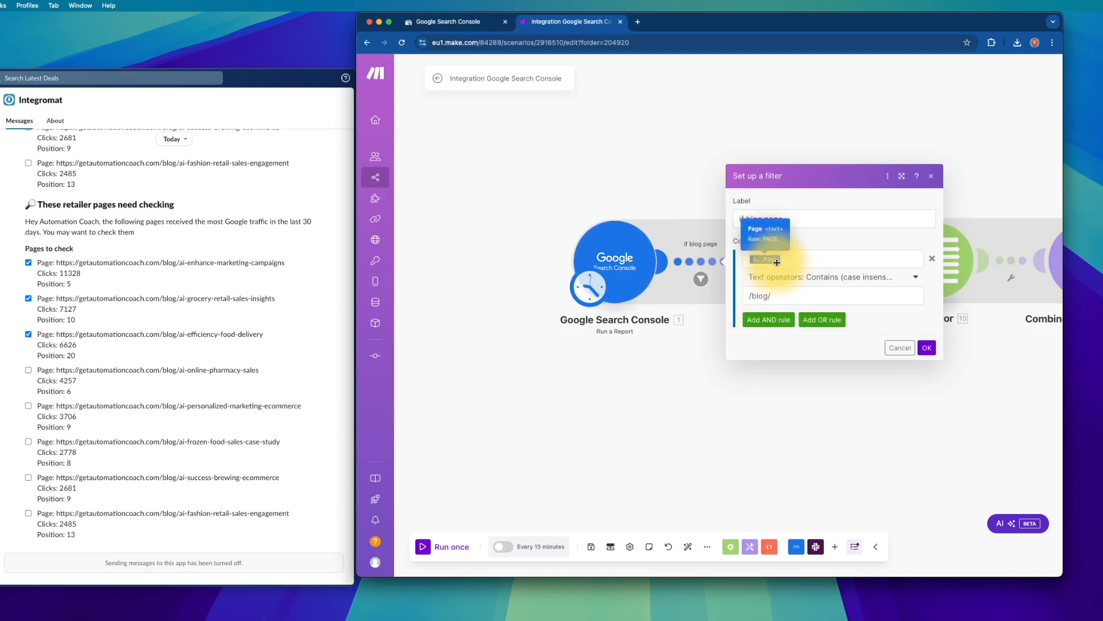
left_click(828, 278)
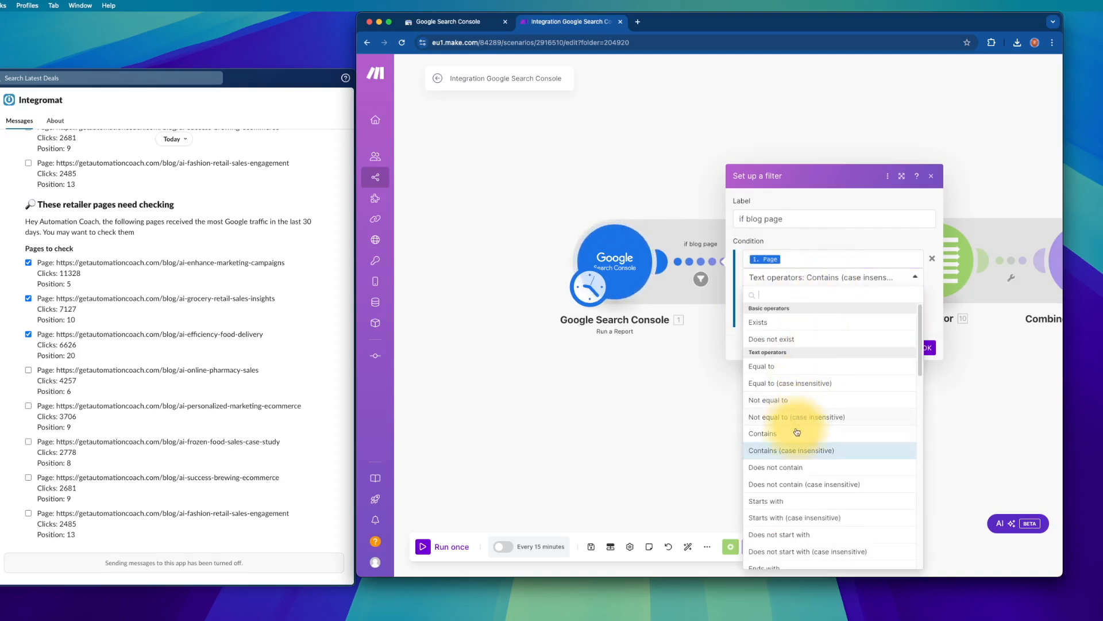
left_click(796, 450)
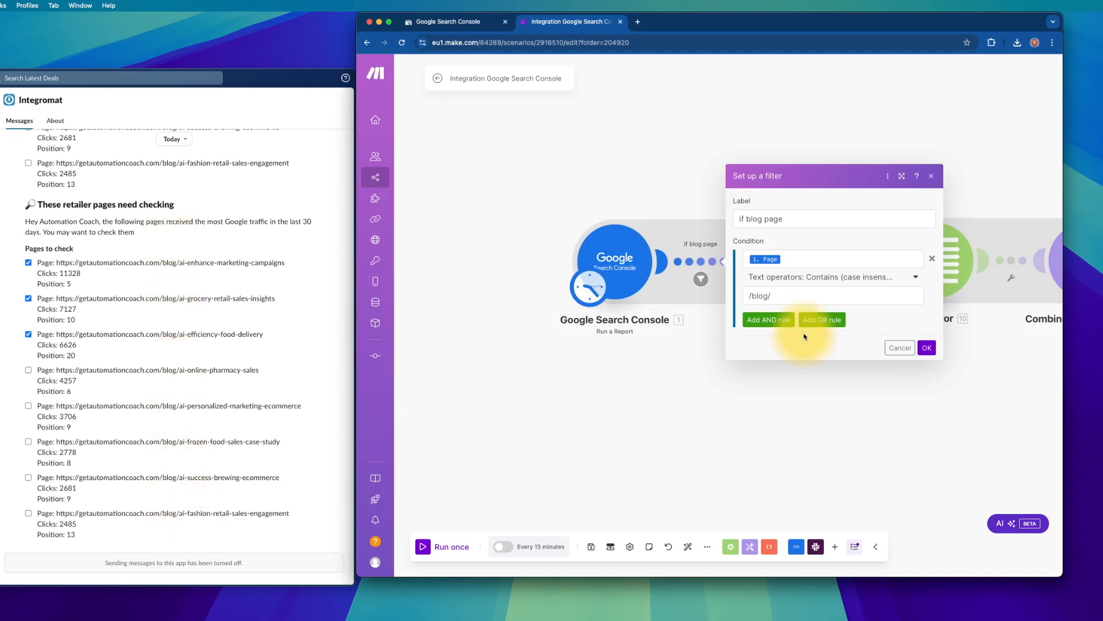
left_click(897, 347)
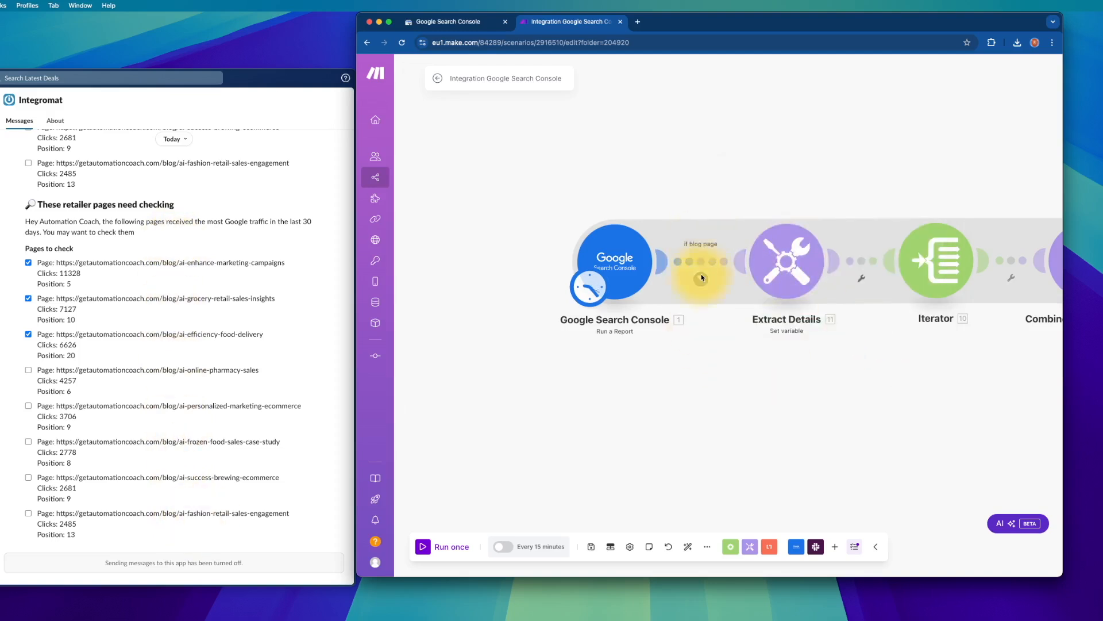
- Inspect the setpage variable's checkbox-option JSON in Extract Details, with Iterator through Slack in view
left_click(794, 260)
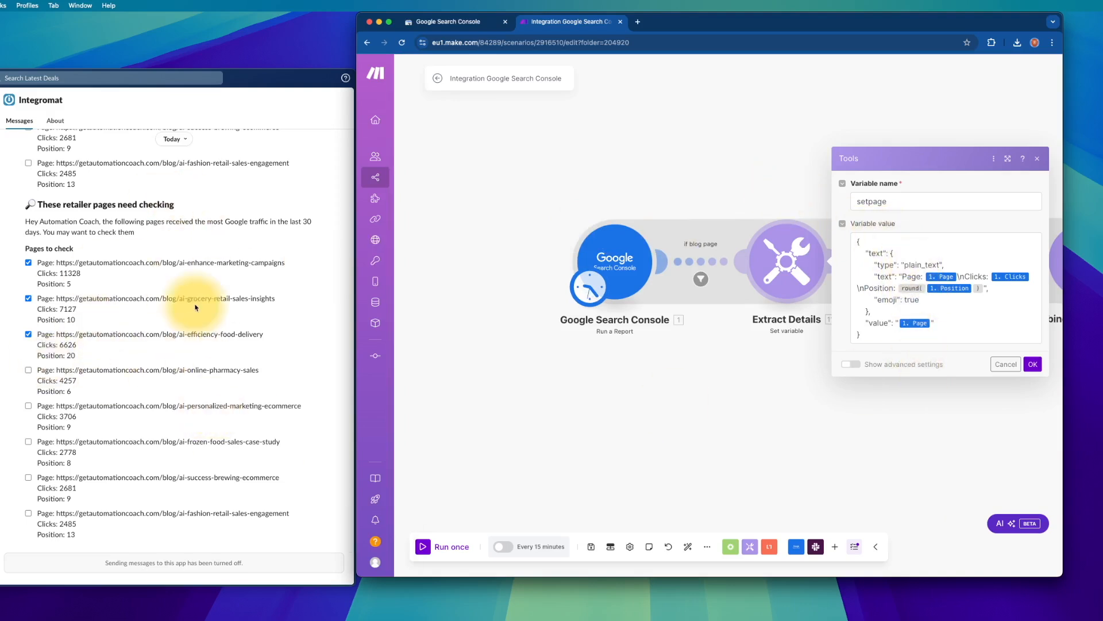
left_click_drag(783, 191, 578, 192)
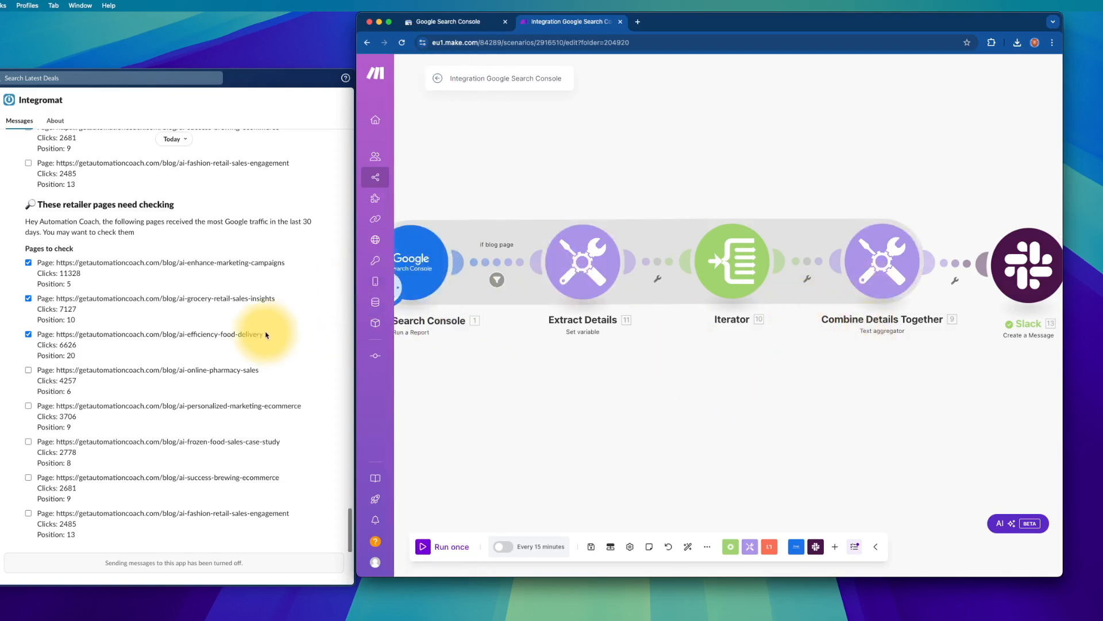
left_click(587, 278)
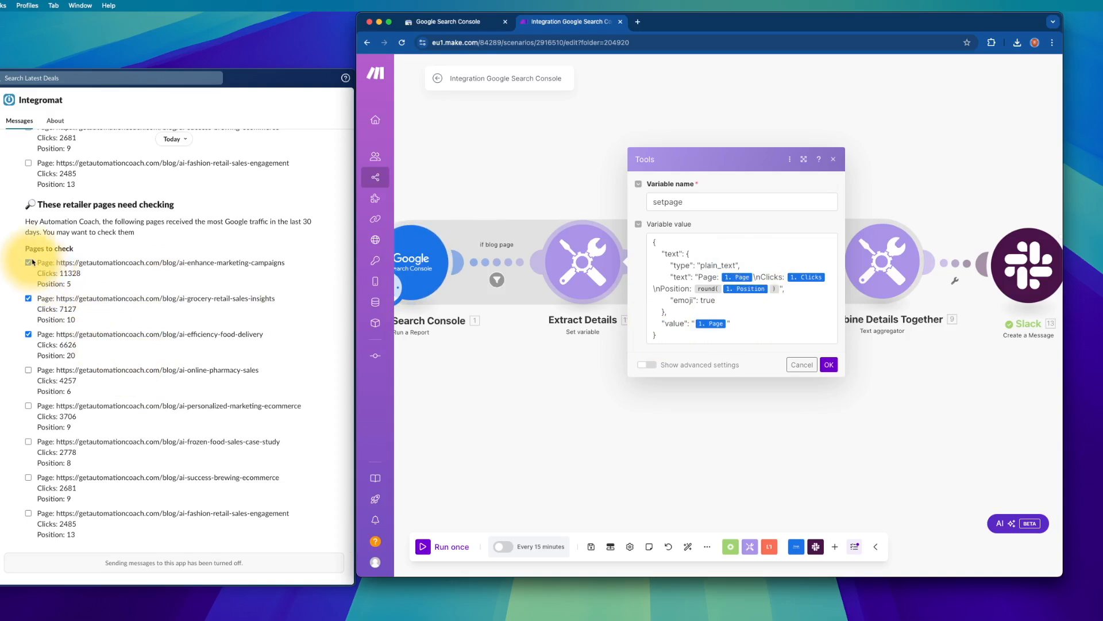
- Untick the grocery-retail and efficiency-food-delivery pages in Slack and toggle marketing-campaigns on and off
left_click(28, 298)
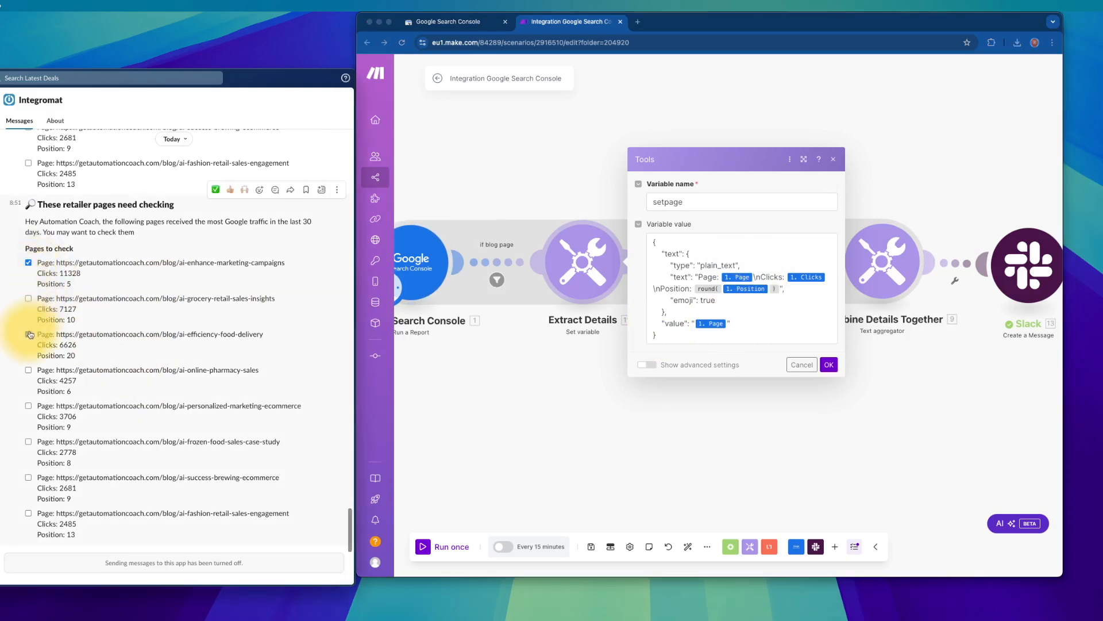
left_click(28, 334)
left_click(28, 263)
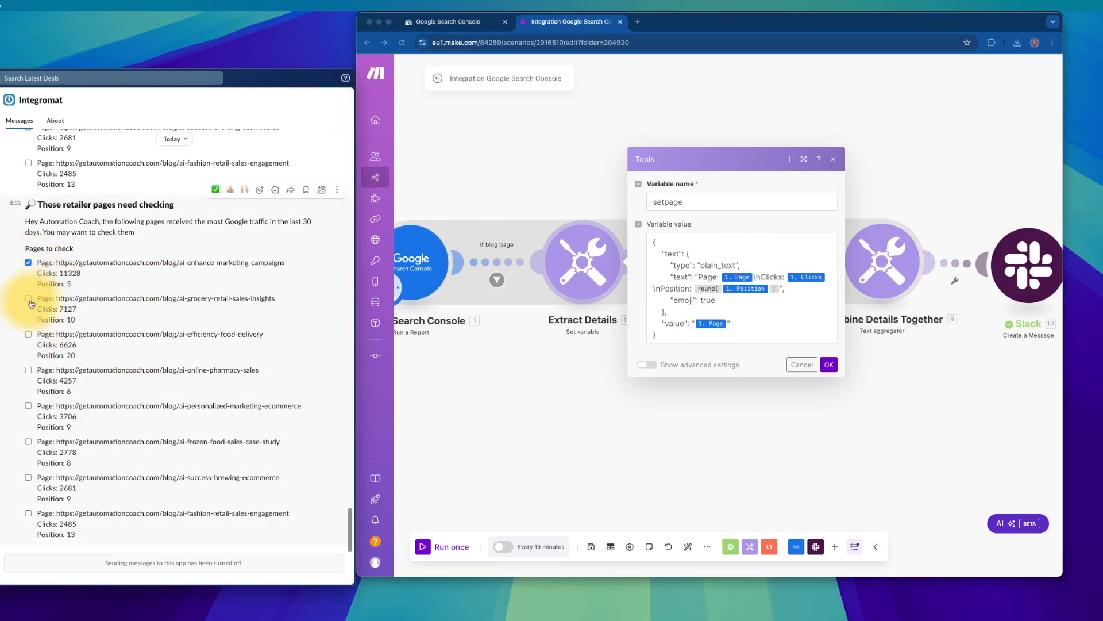
left_click(27, 263)
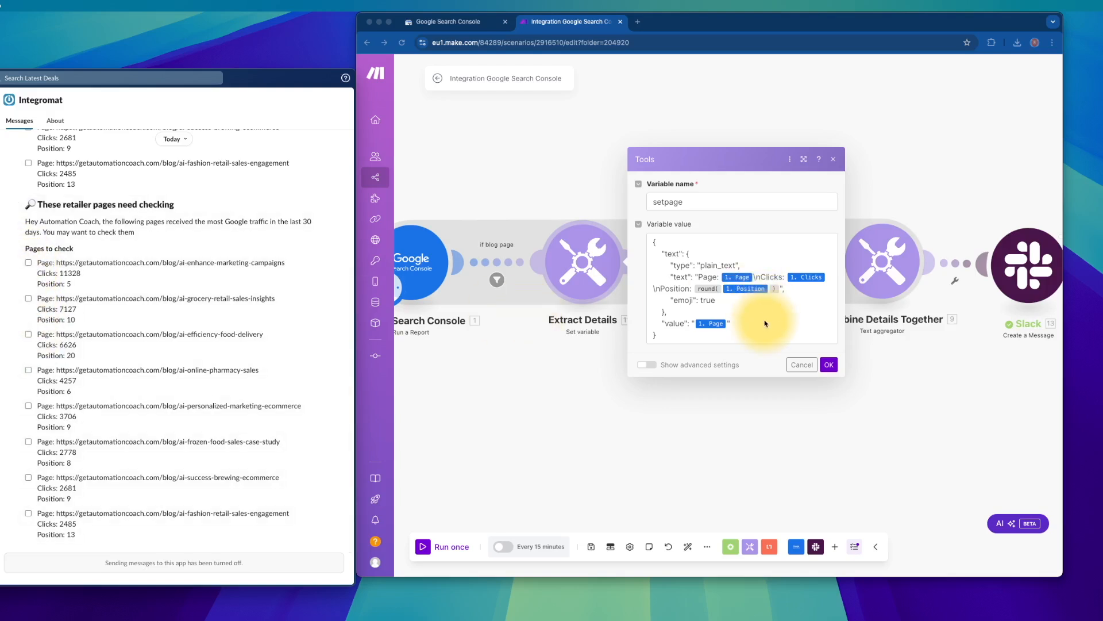
- Tick marketing-campaigns, grocery-retail, efficiency-food-delivery, online-pharmacy, personalized-marketing and frozen-food pages, then close the variable settings
left_click(678, 320)
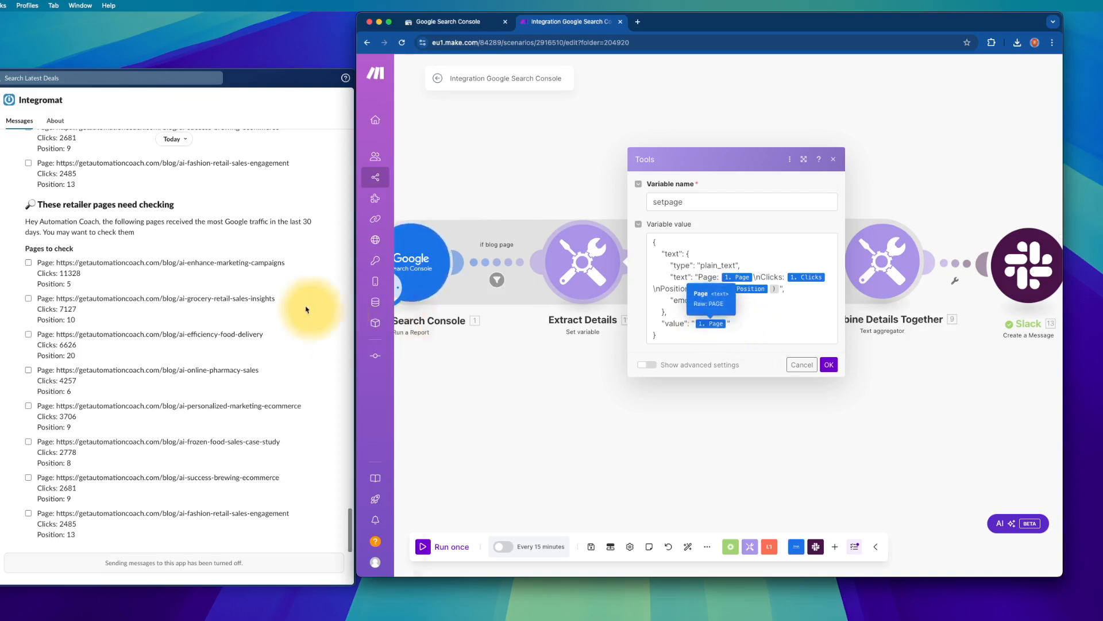
left_click(238, 276)
left_click(238, 276)
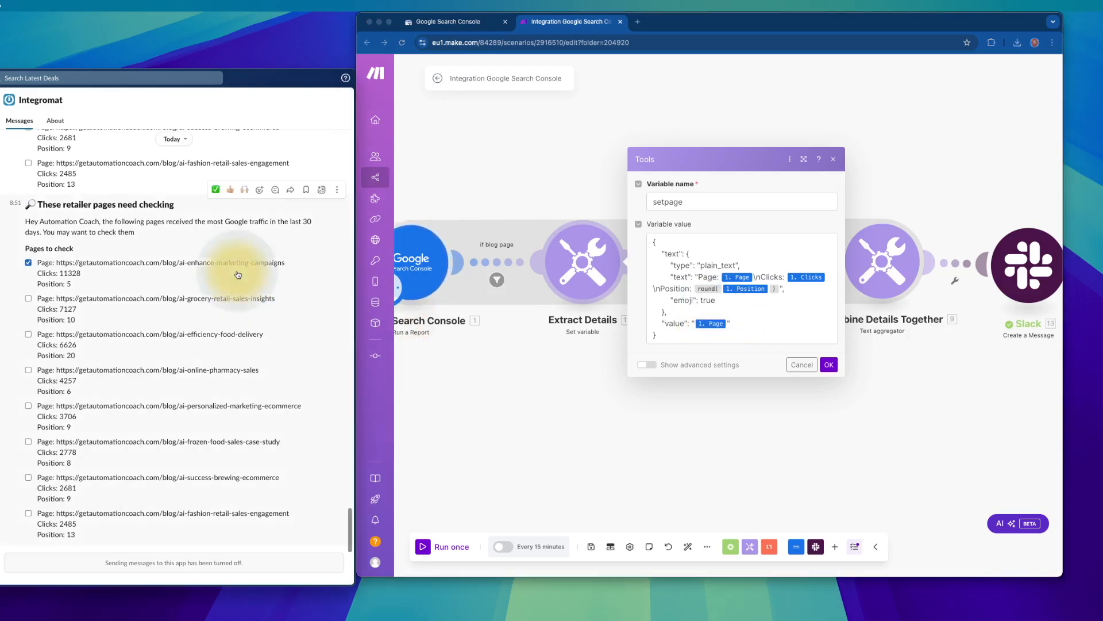
left_click(234, 311)
left_click(230, 350)
left_click(223, 391)
left_click(135, 418)
left_click(191, 450)
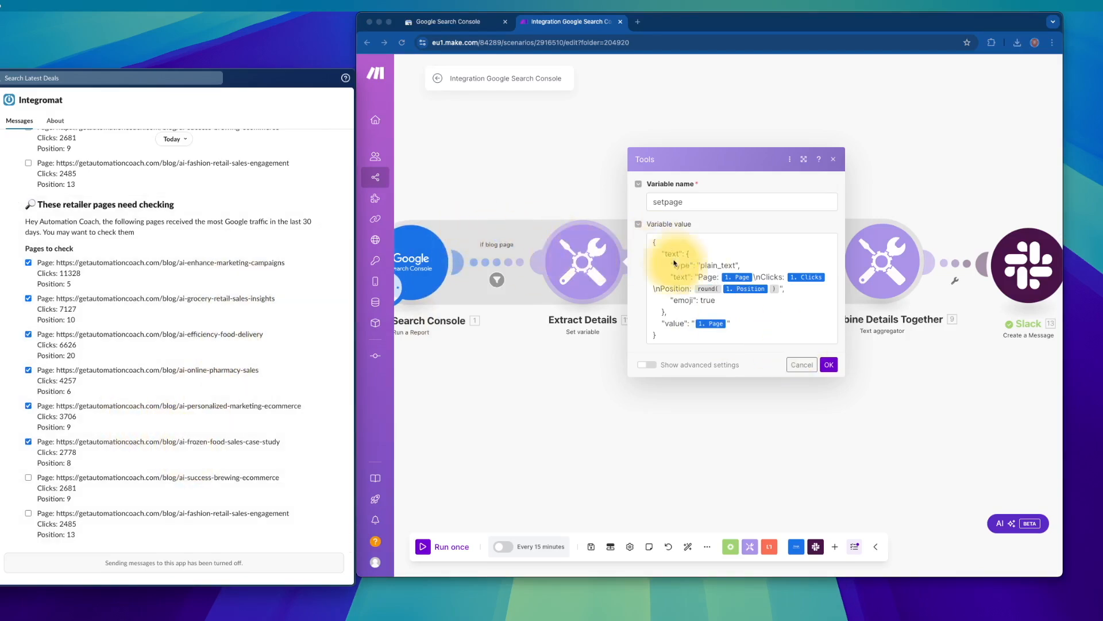
left_click(828, 364)
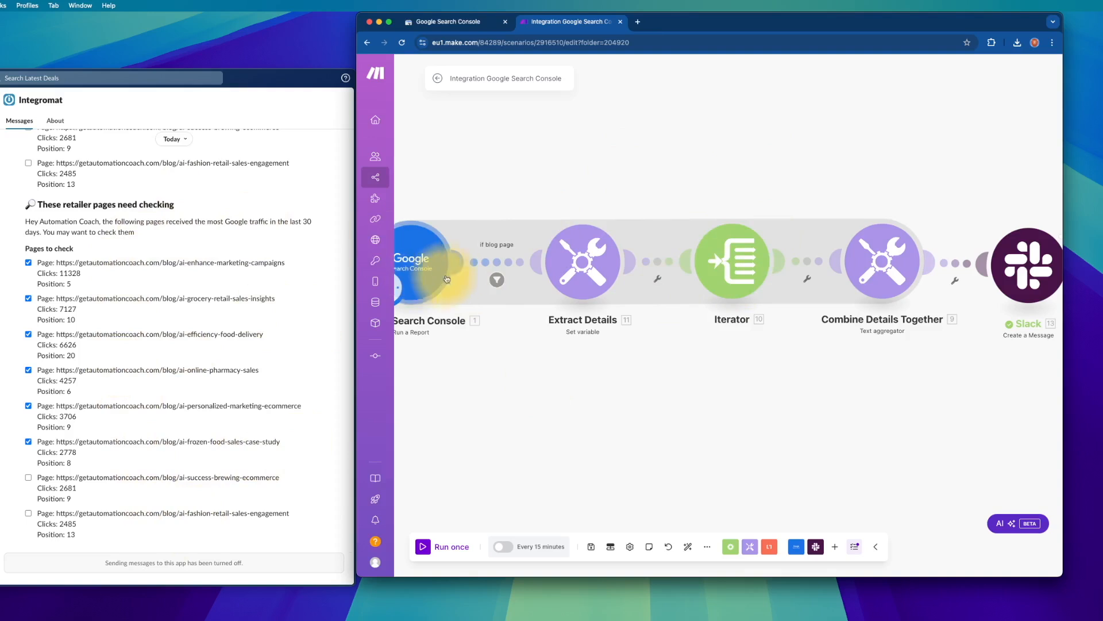
left_click(583, 271)
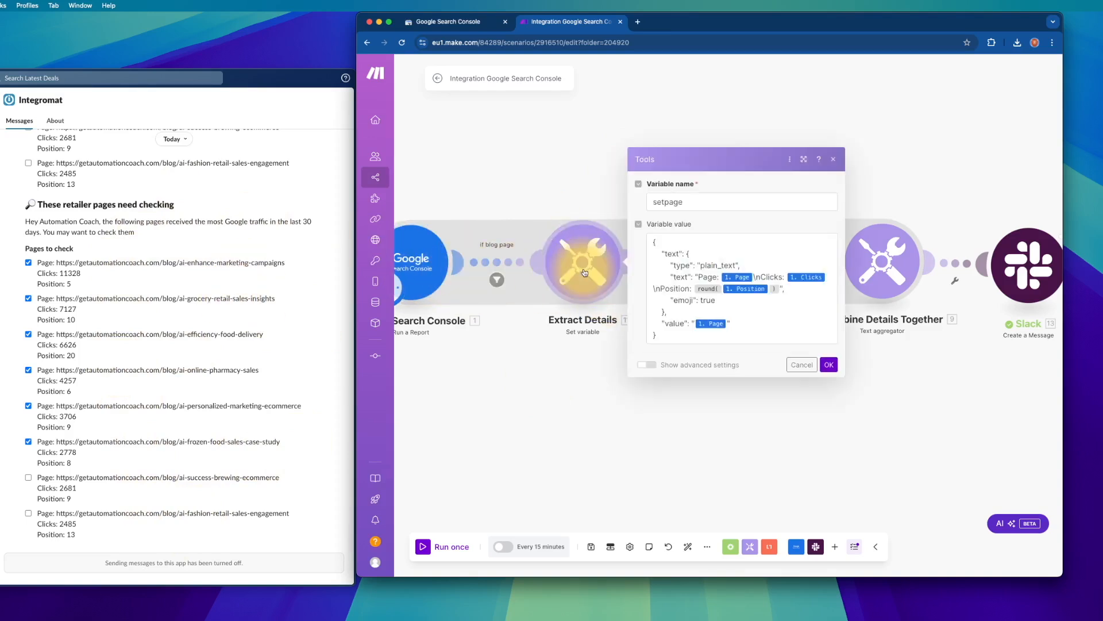
left_click(584, 176)
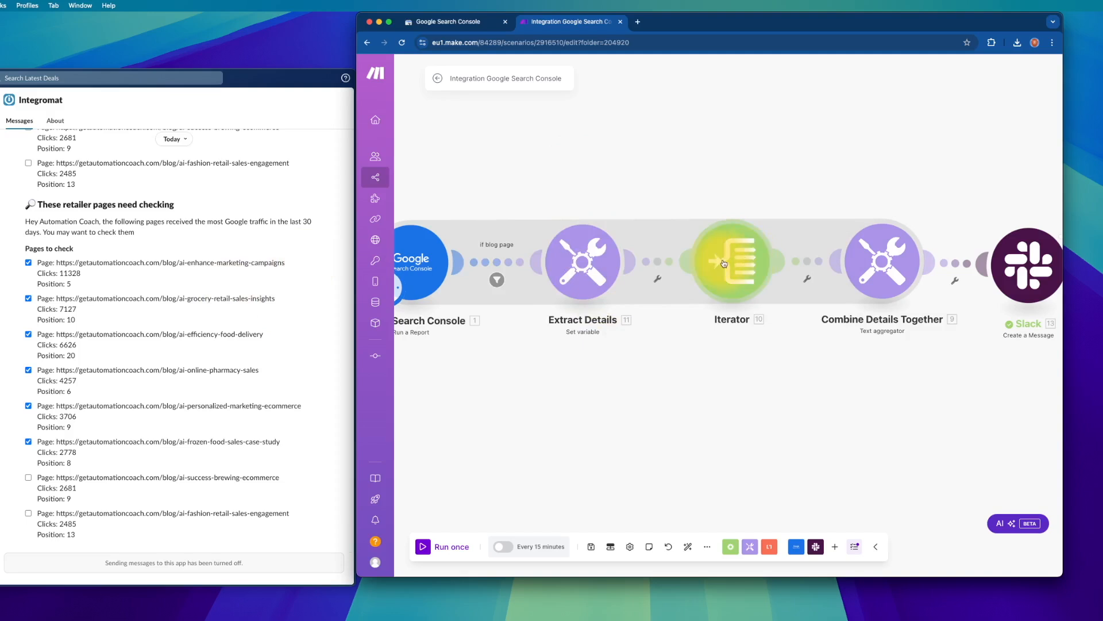
left_click(724, 263)
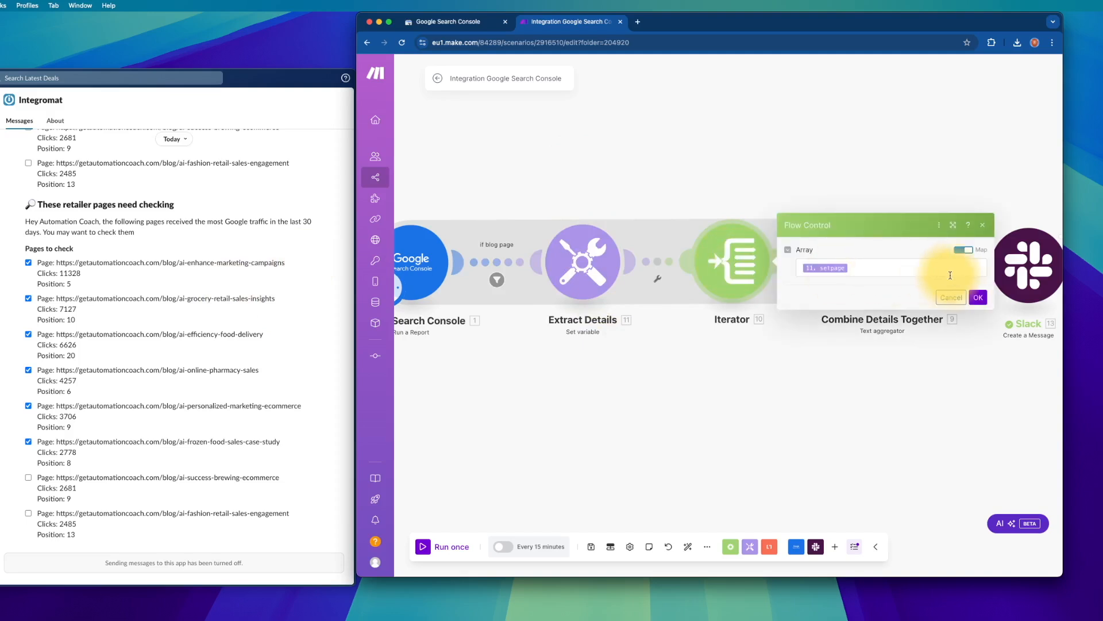
left_click(978, 297)
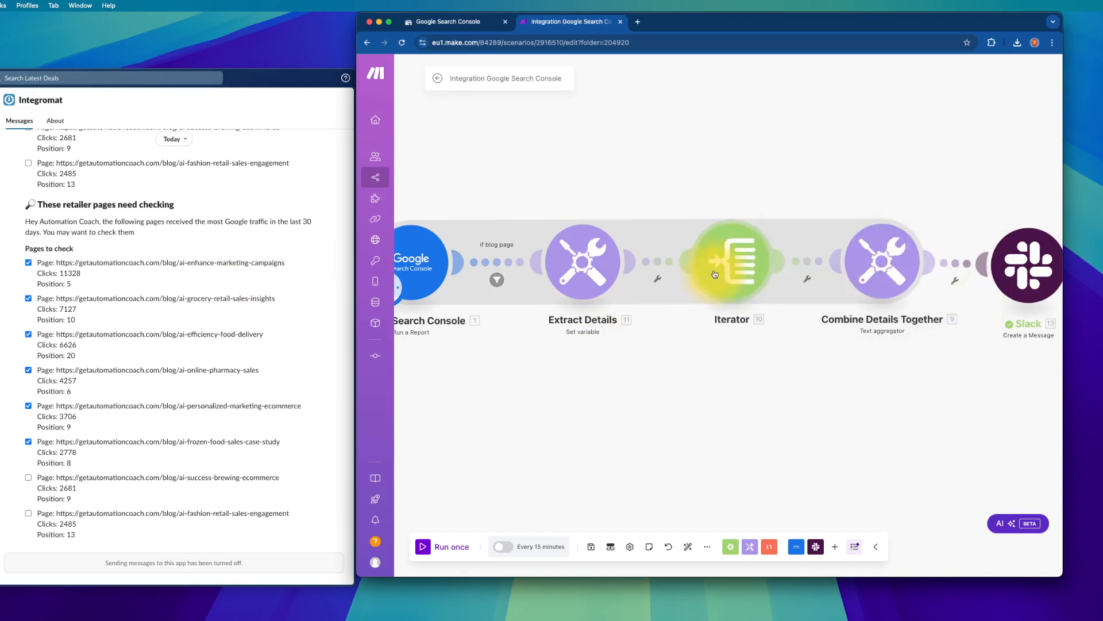
right_click(888, 153)
left_click(912, 162)
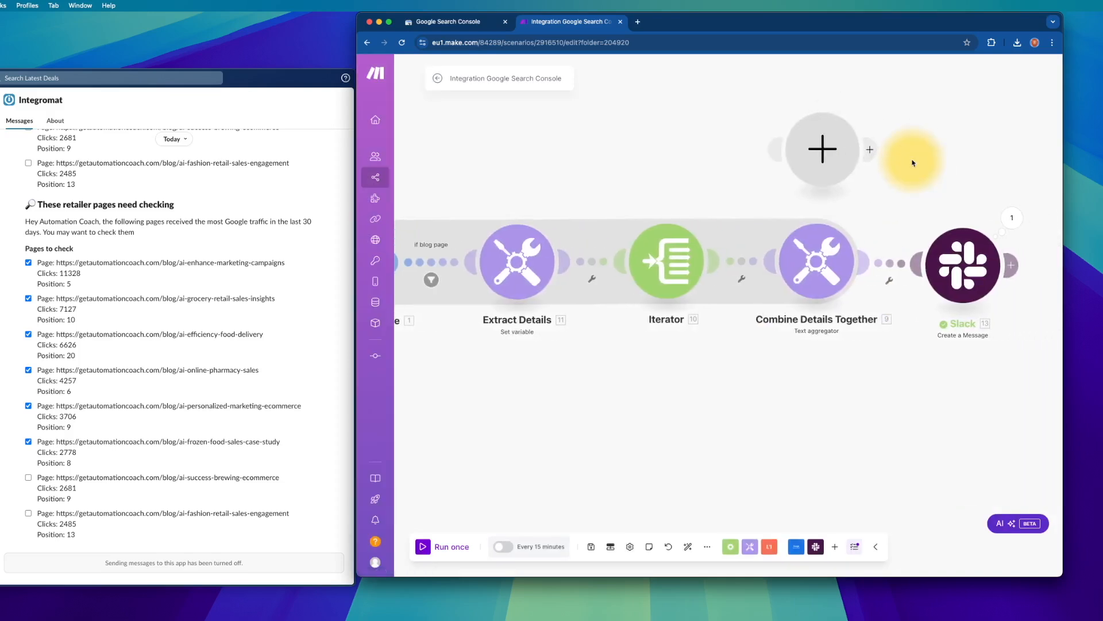
type("text aggreg")
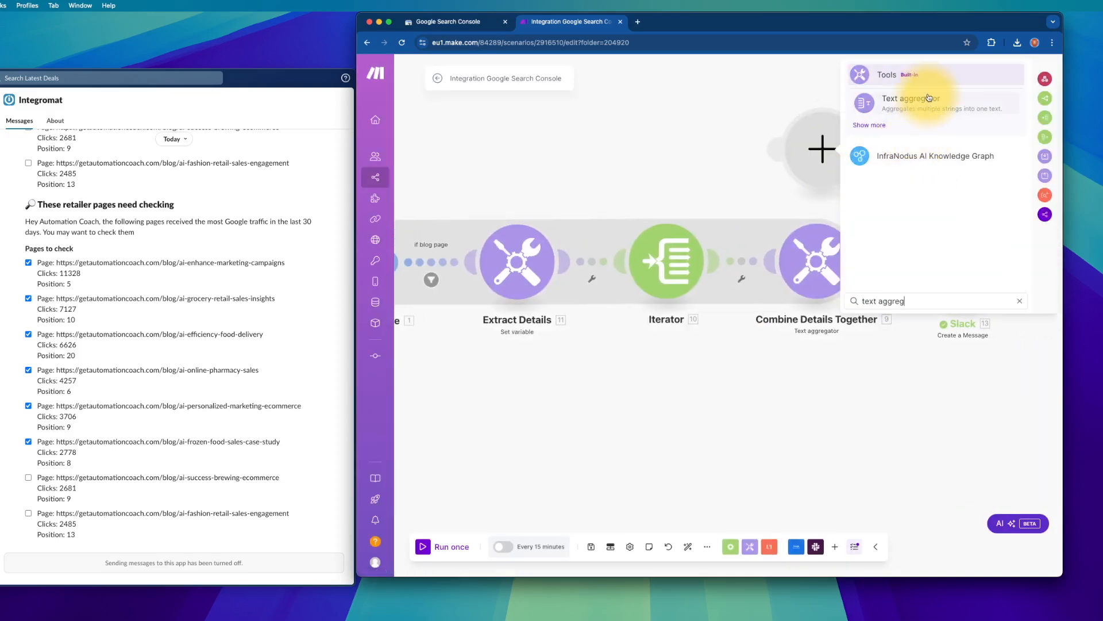
left_click(929, 99)
left_click(914, 193)
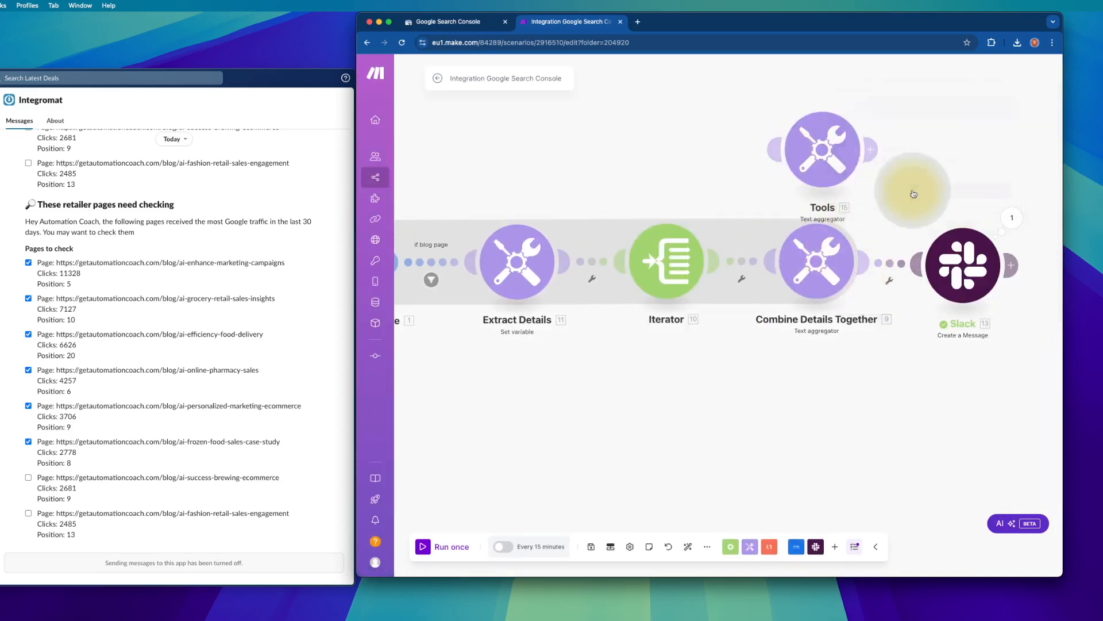
right_click(830, 154)
left_click(882, 252)
left_click(815, 255)
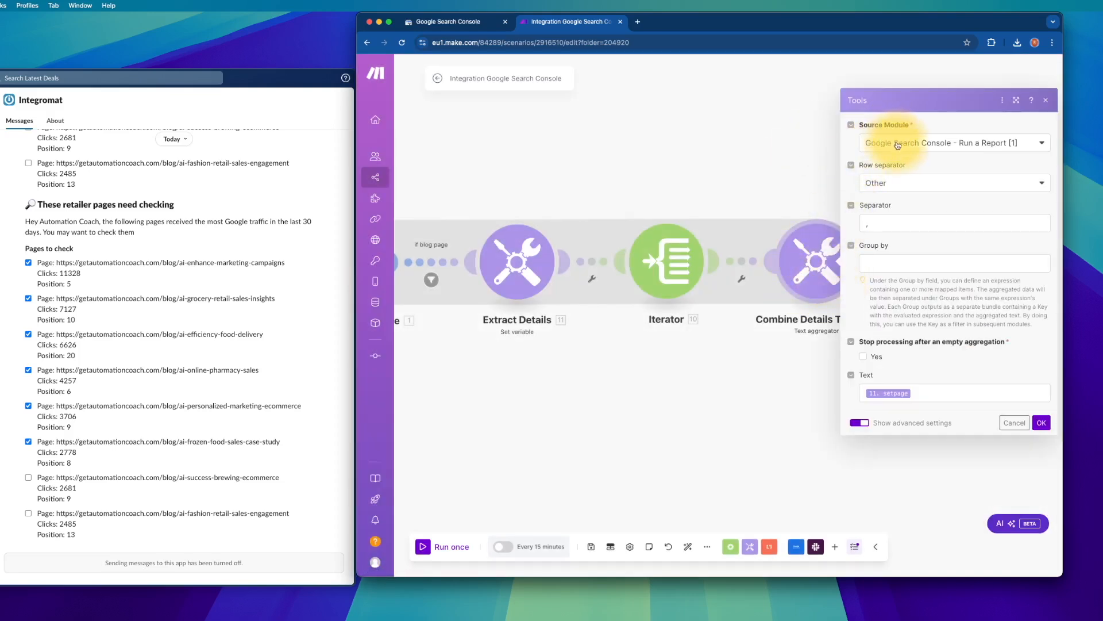
left_click(907, 182)
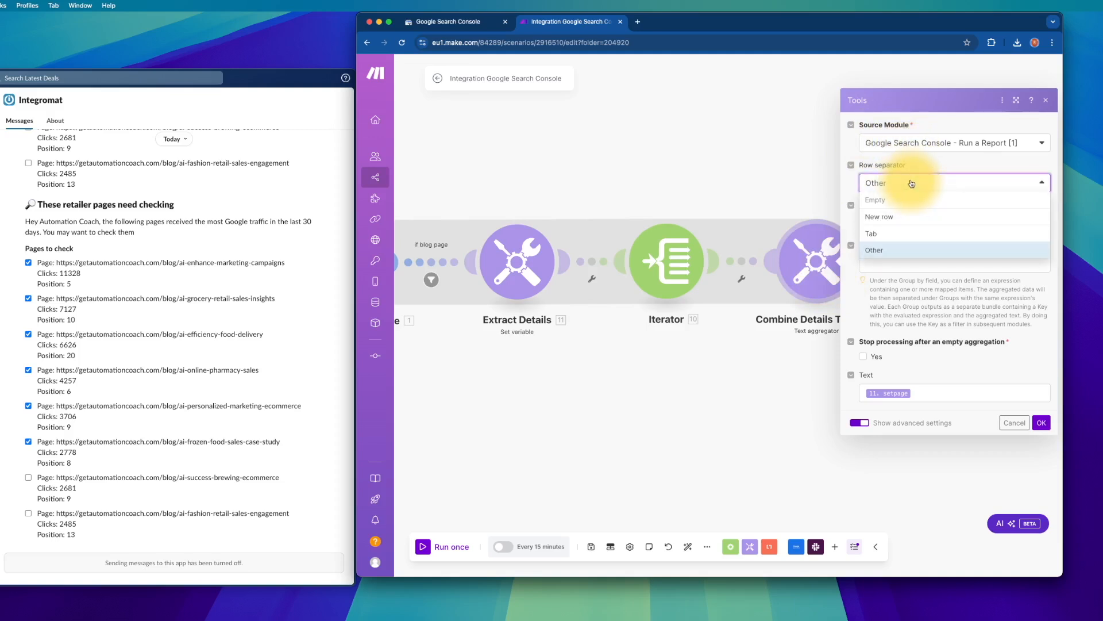
left_click(892, 247)
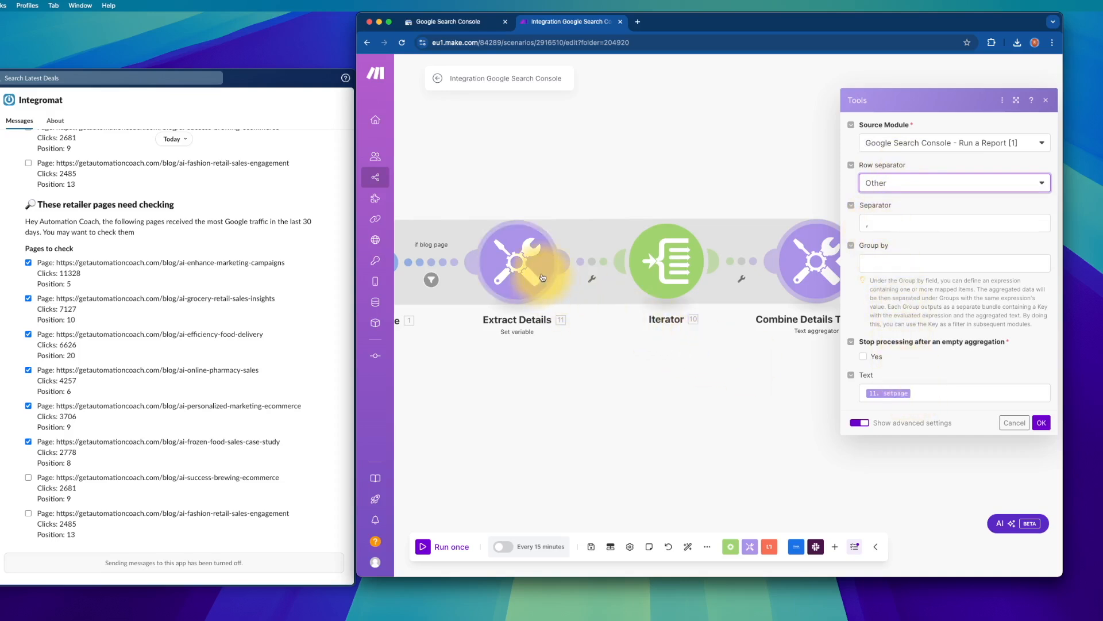
left_click(714, 406)
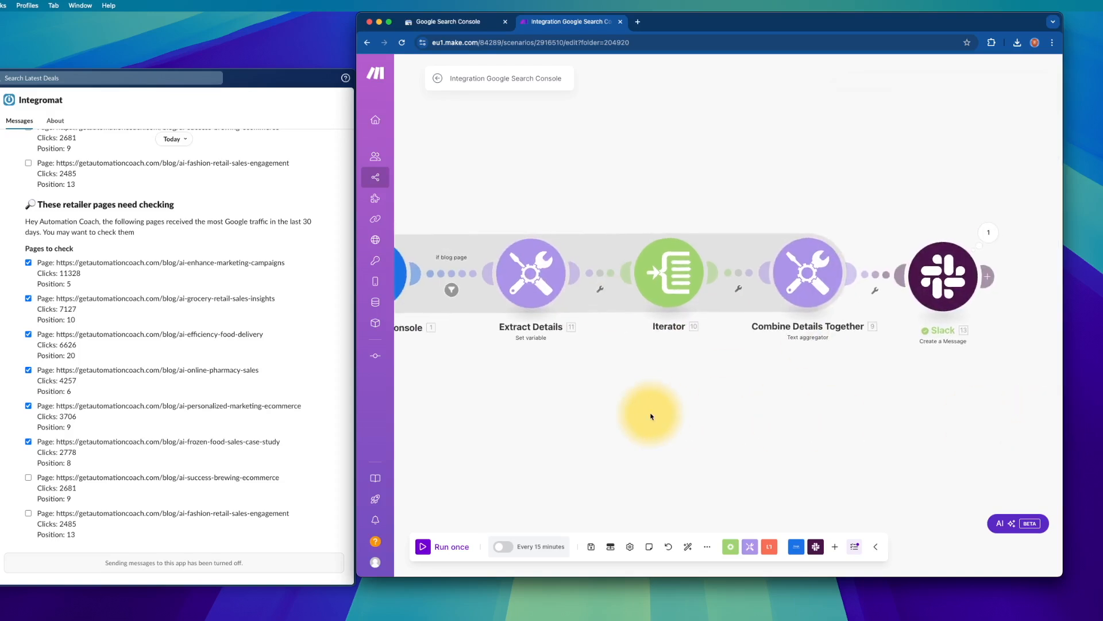
- Pan the canvas and open the Slack Create a Message module, showing its direct-message channel and header blocks
left_click_drag(651, 415, 739, 415)
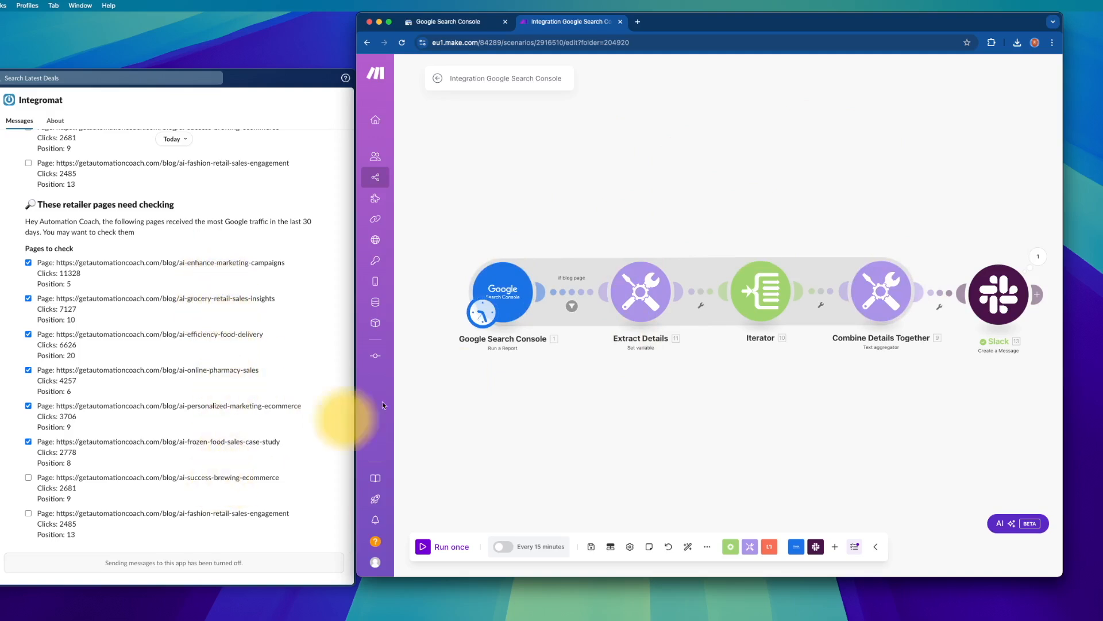
left_click_drag(910, 383, 746, 374)
left_click(843, 294)
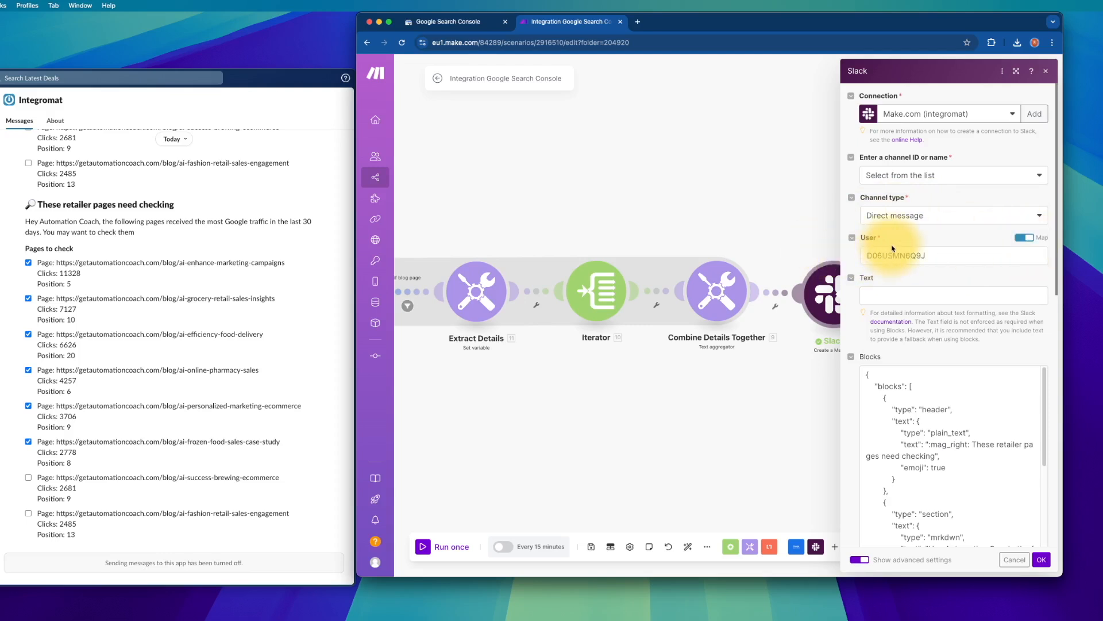
scroll(899, 319, "down", 1)
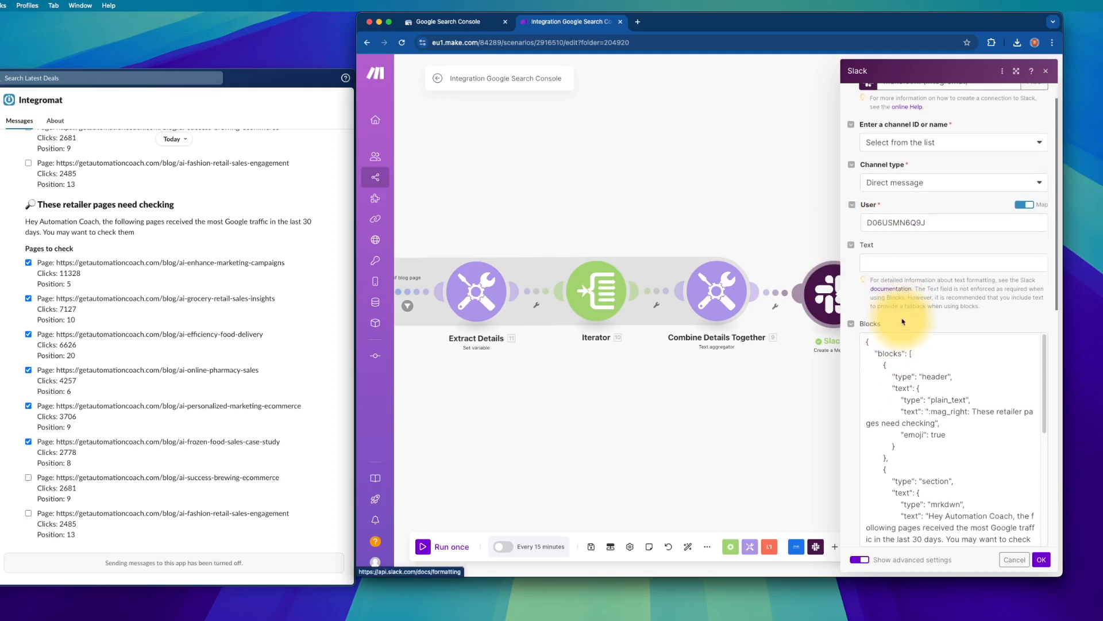
left_click(893, 264)
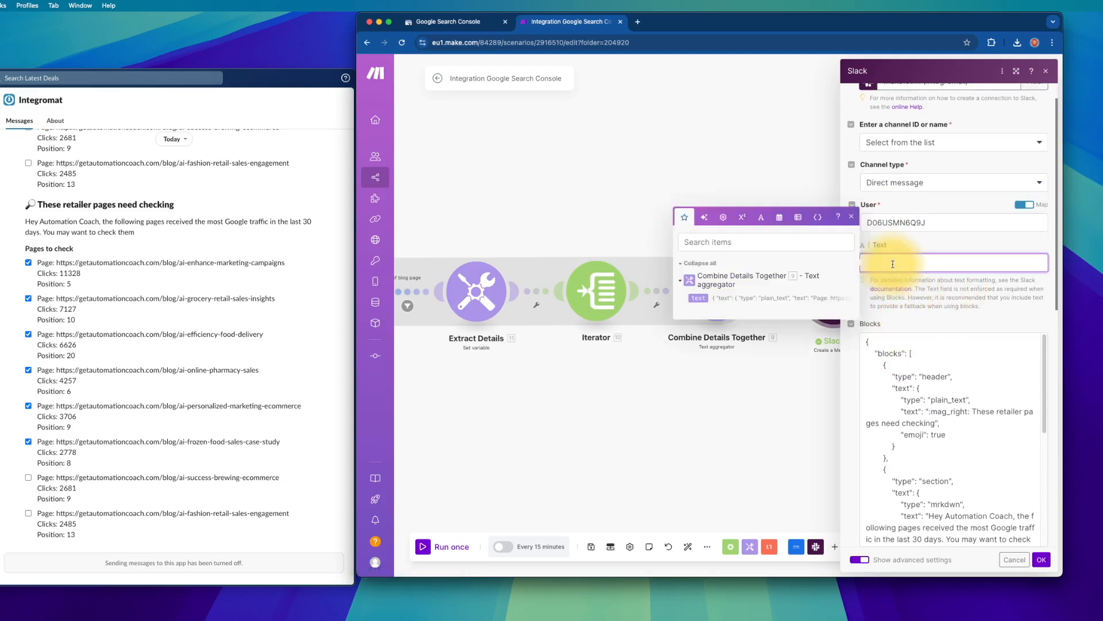
key("super+a")
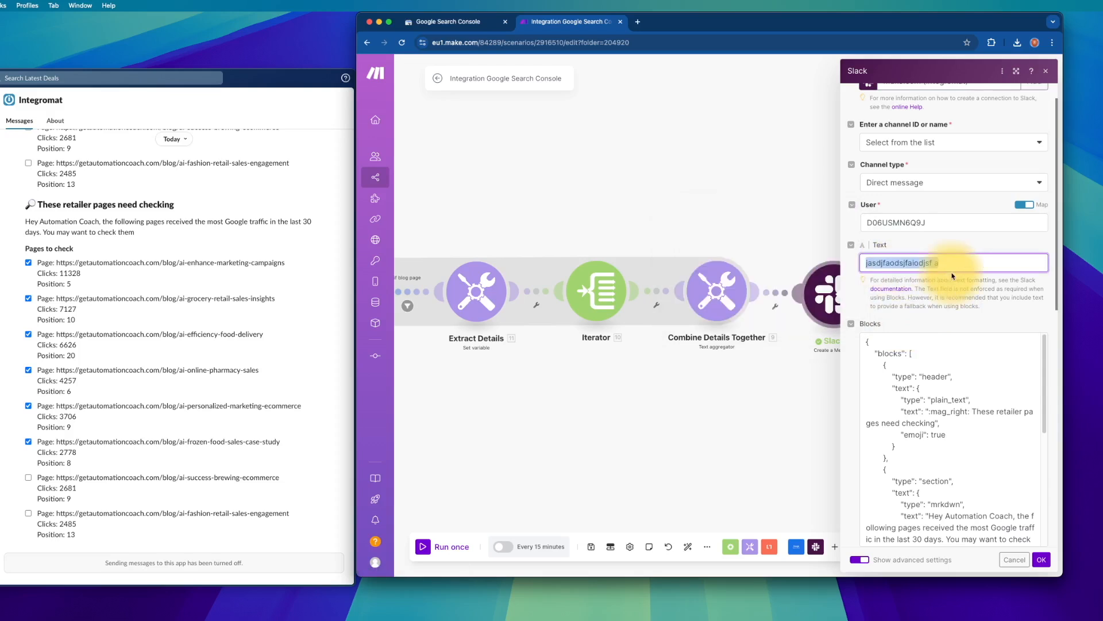
key("BackSpace")
scroll(941, 293, "down", 2)
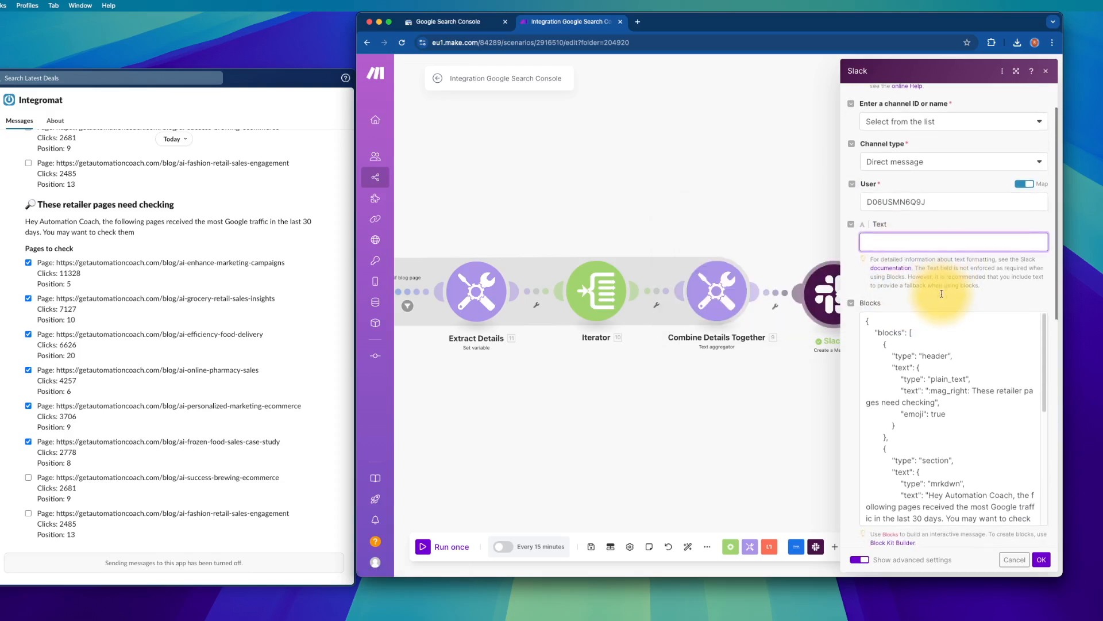
scroll(941, 360, "down", 1)
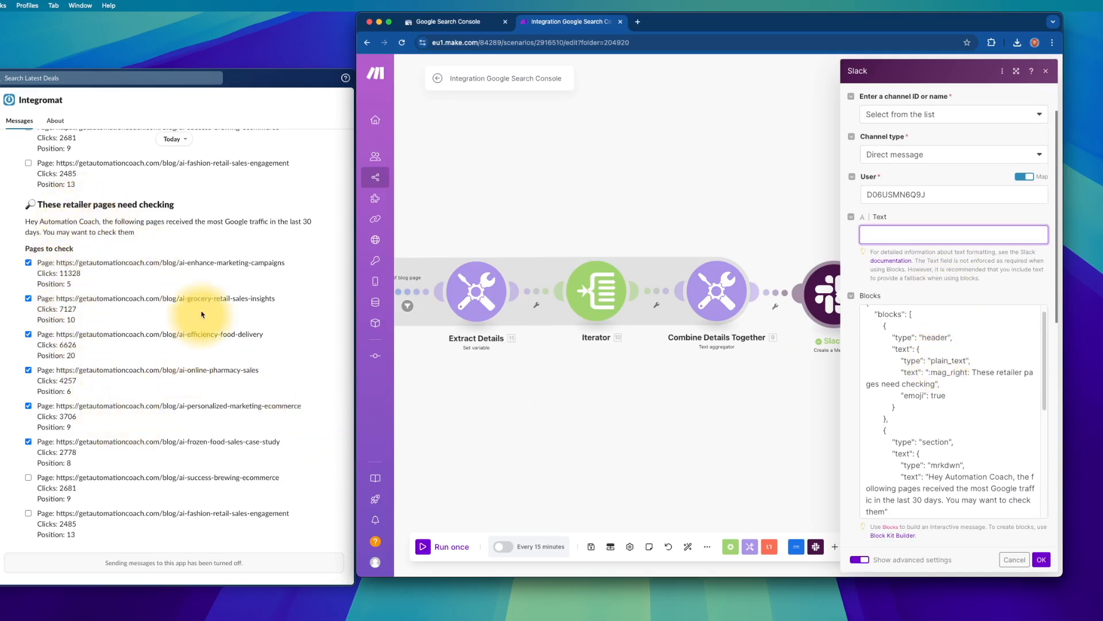
scroll(948, 358, "up", 1)
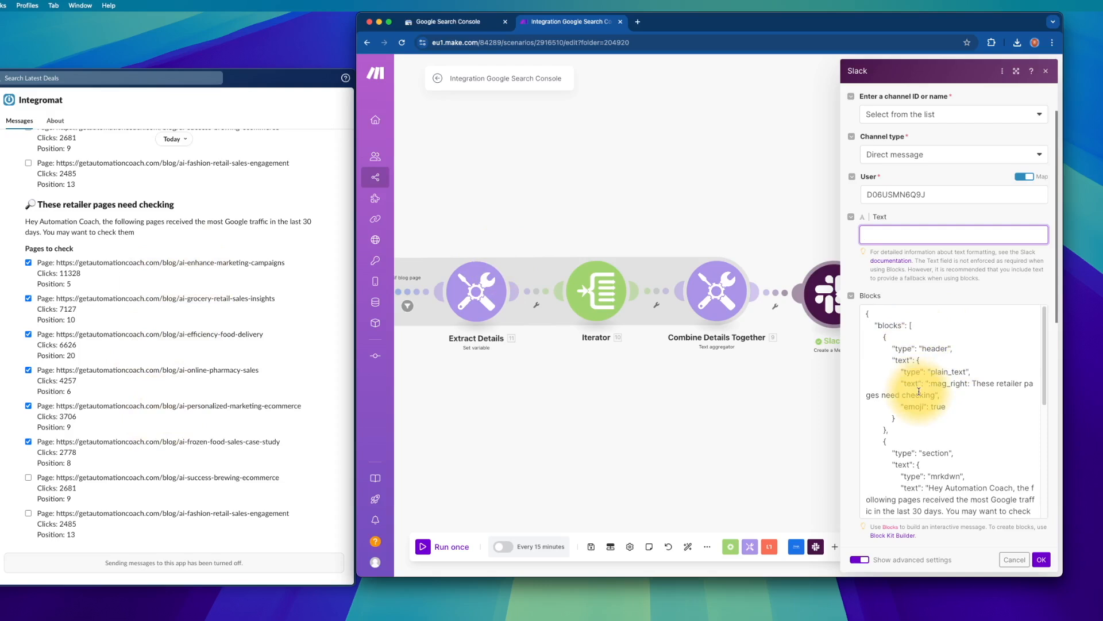
scroll(919, 391, "down", 1)
scroll(919, 391, "down", 2)
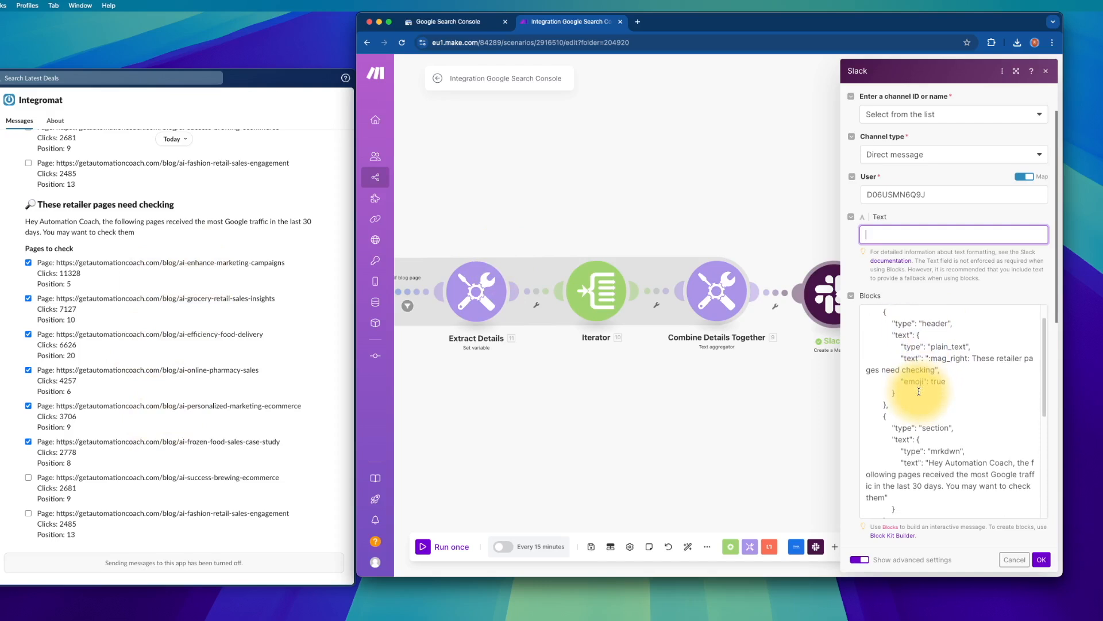
scroll(919, 391, "up", 3)
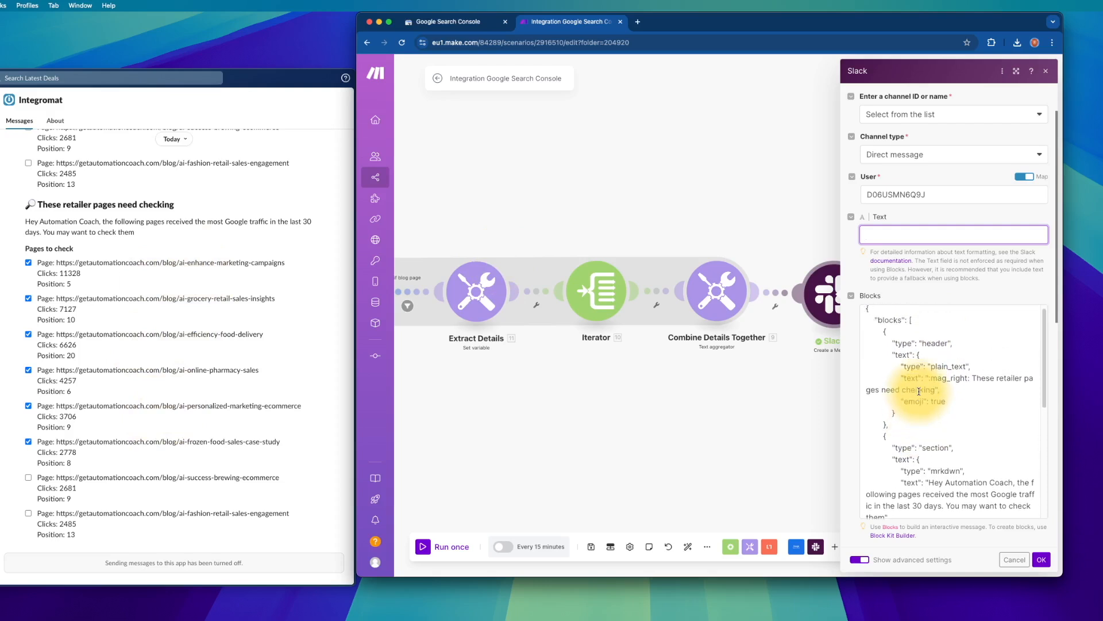
scroll(919, 391, "up", 1)
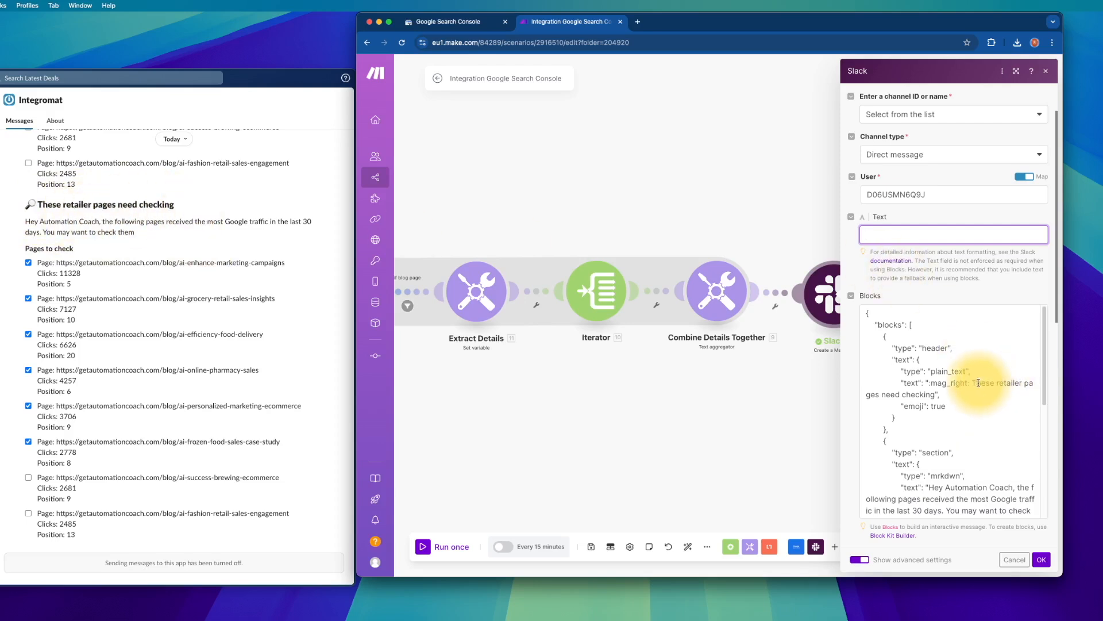
- Replace 'retailer' in the Blocks JSON header with 'blogs'
double_click(1011, 382)
type("blog")
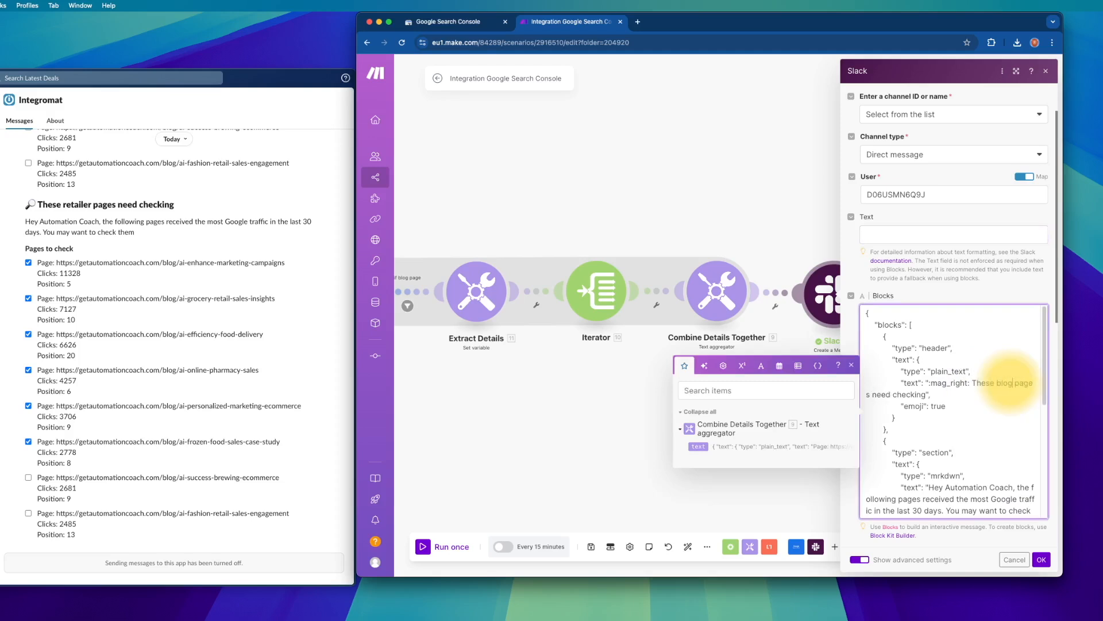
type("s")
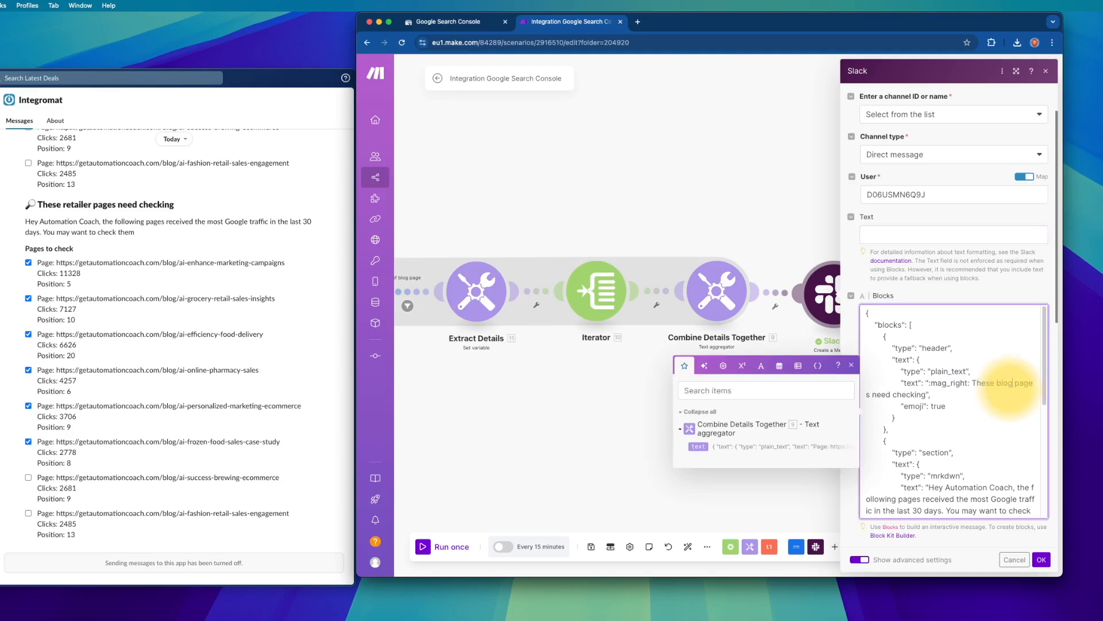
scroll(1005, 402, "down", 3)
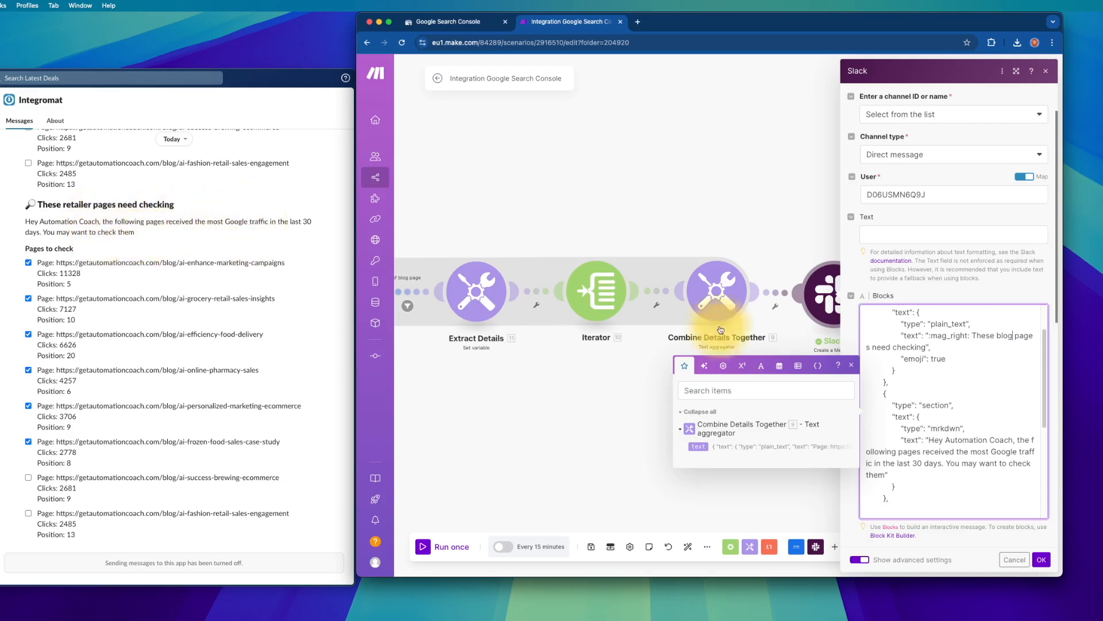
scroll(914, 345, "down", 3)
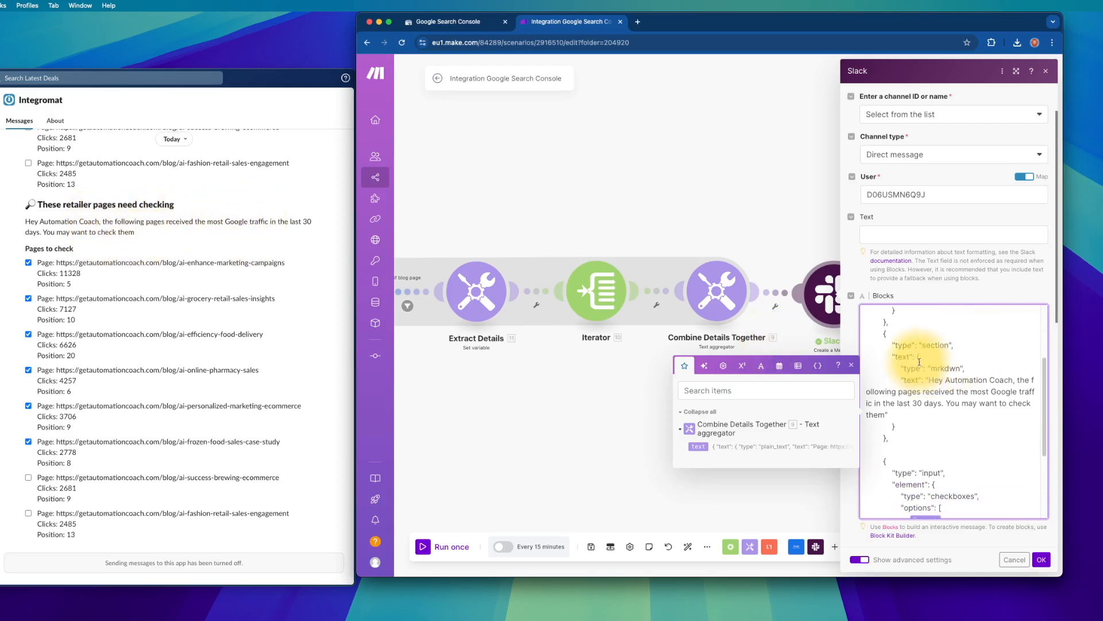
- Try a user mention in the greeting, restore 'Automation Coach', and review the Pages to check checkboxes block
left_click_drag(944, 380, 1014, 380)
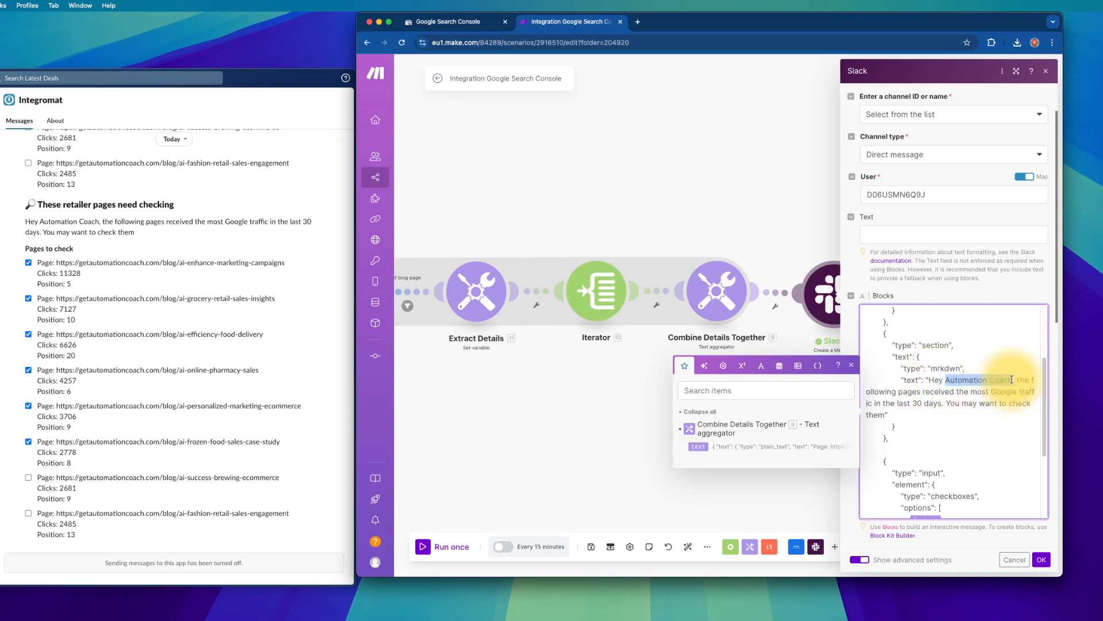
type("<>")
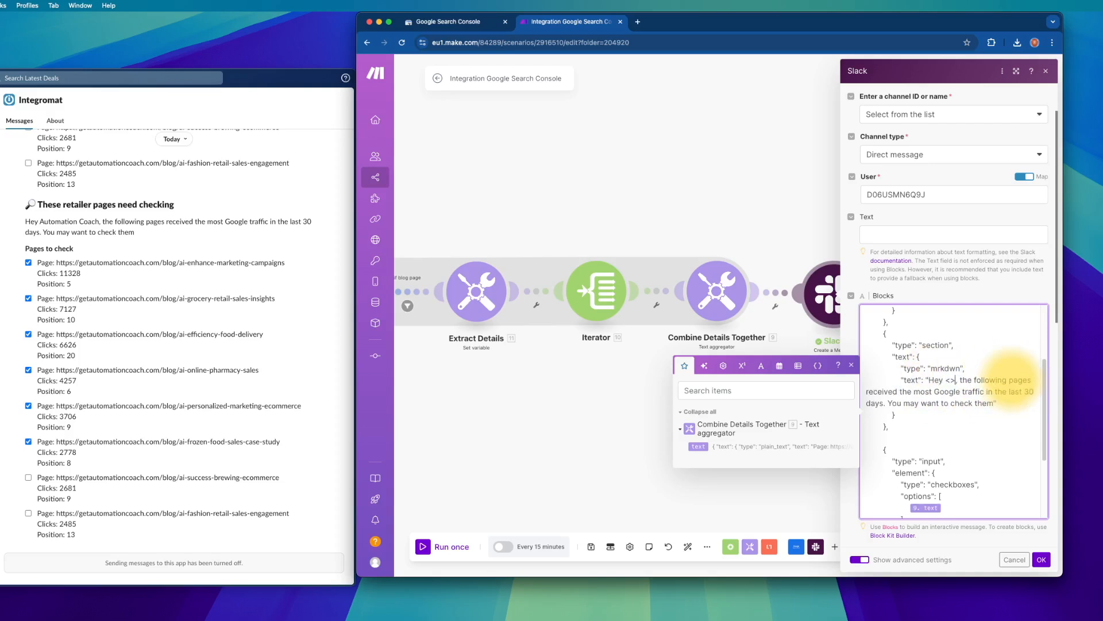
type("@")
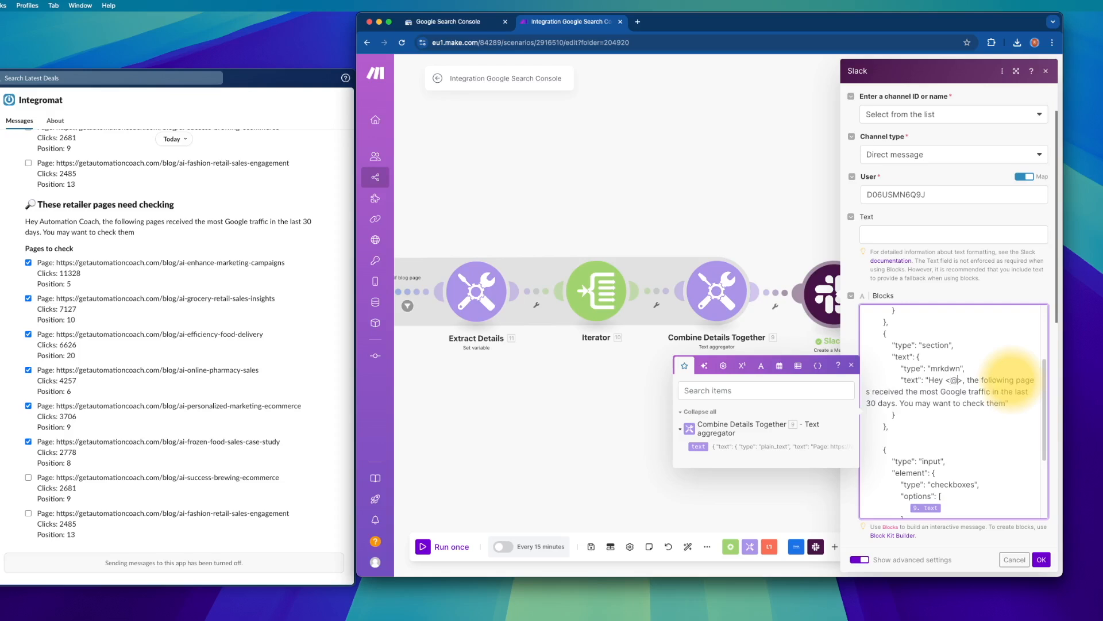
type("JA28")
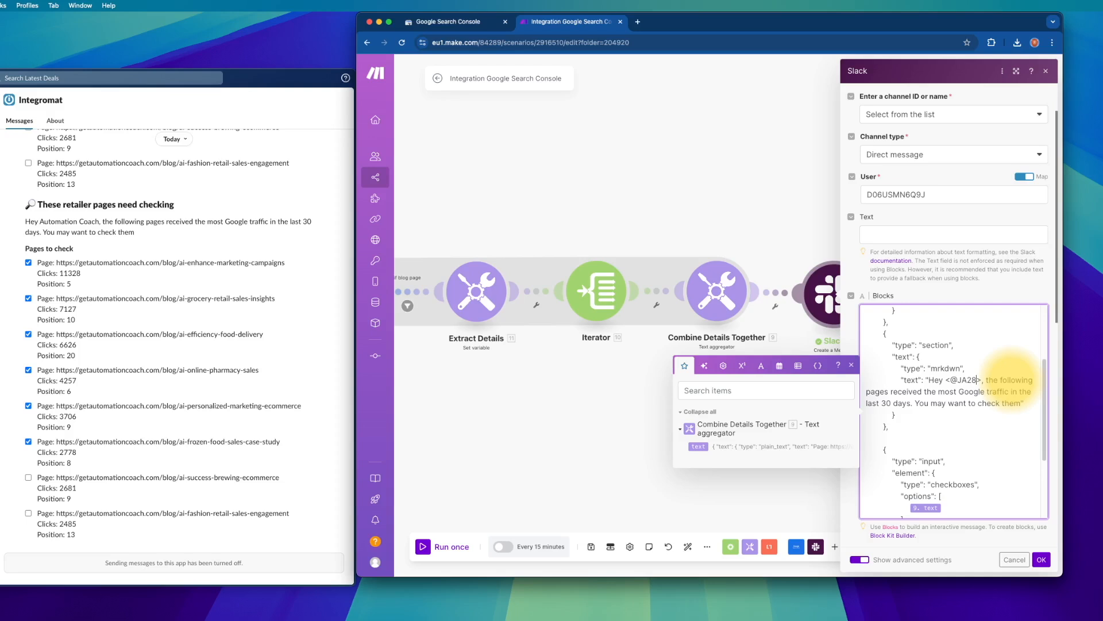
type("GJ")
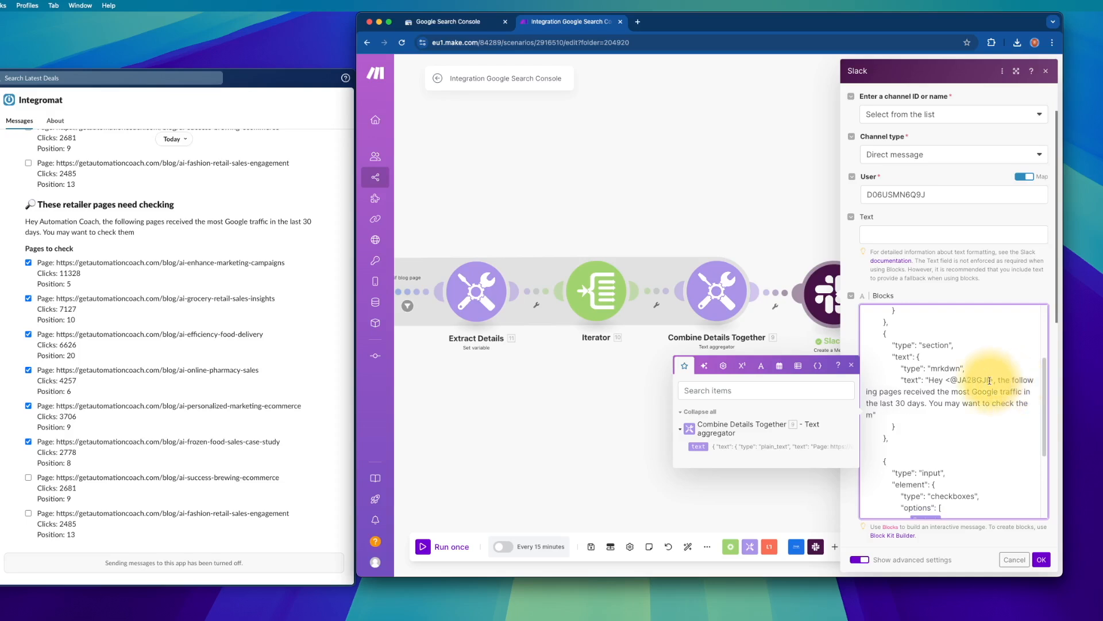
left_click_drag(990, 381, 947, 379)
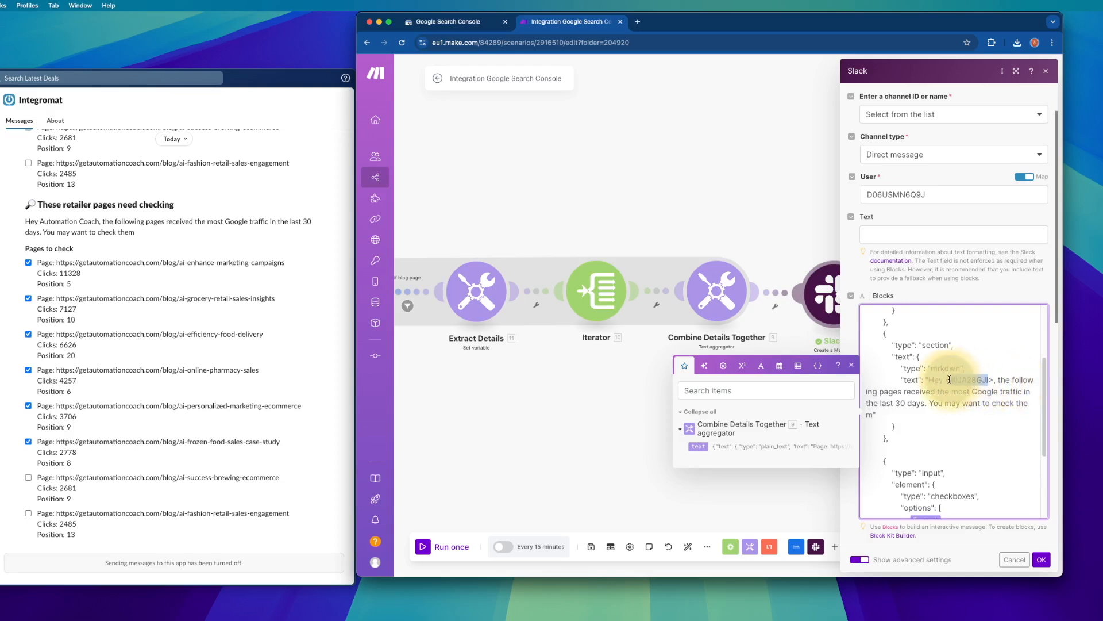
key("BackSpace")
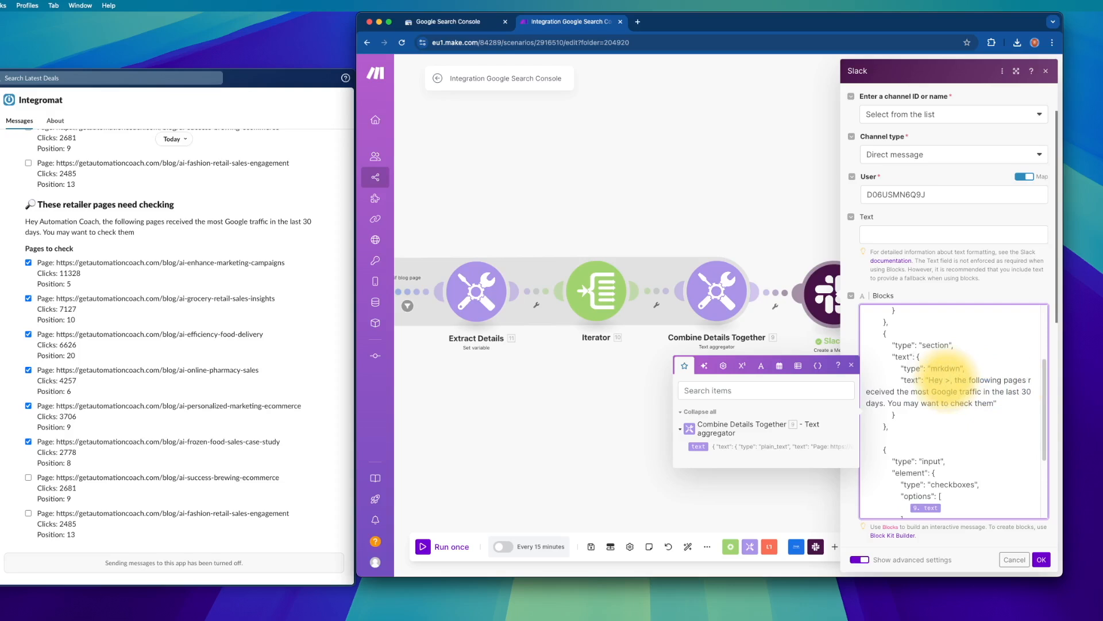
key("BackSpace")
key("Delete")
type("Automation")
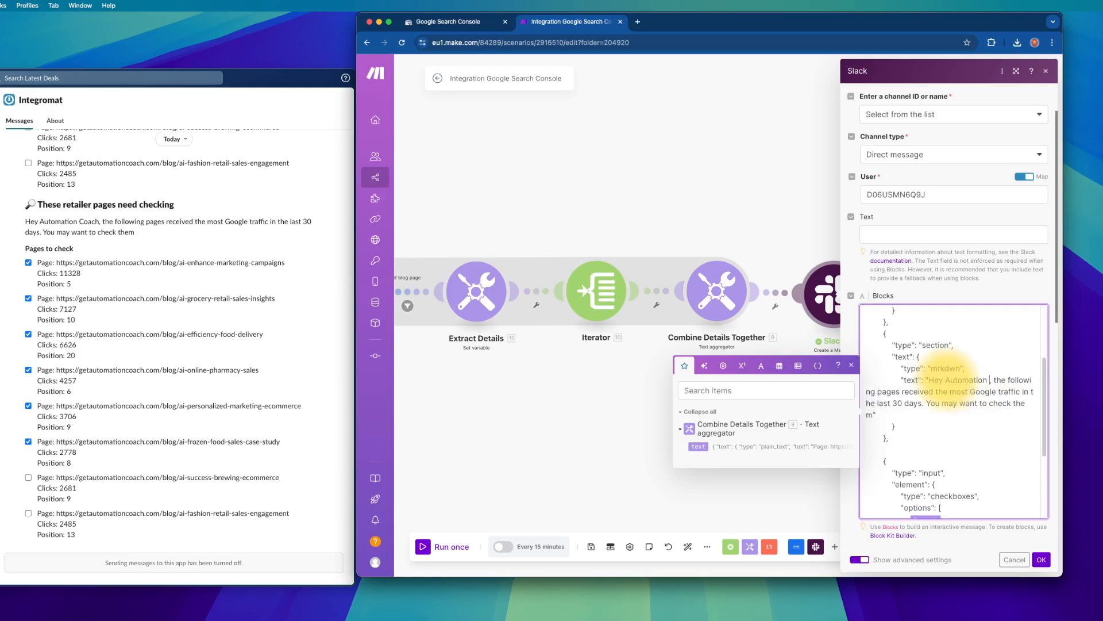
type(" Coach")
scroll(943, 382, "down", 1)
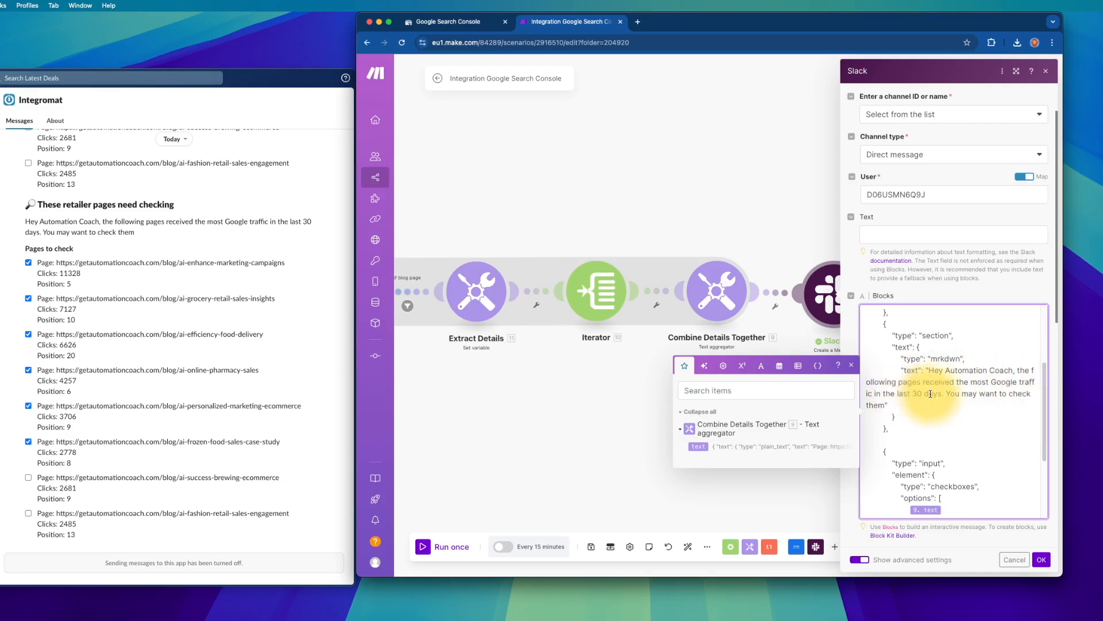
scroll(928, 400, "down", 5)
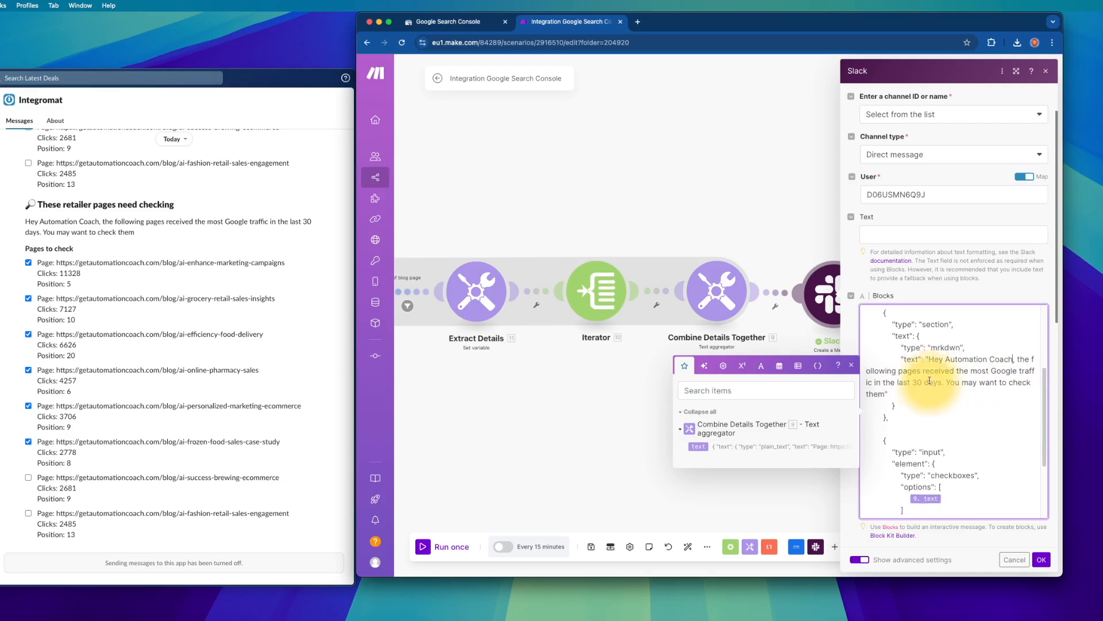
scroll(924, 410, "down", 8)
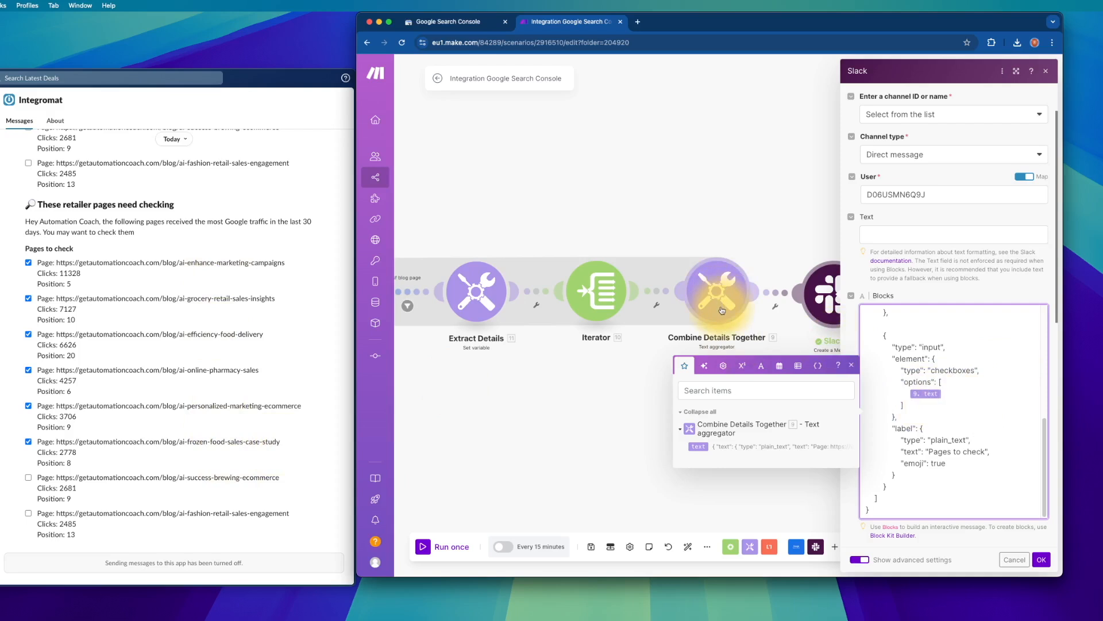
scroll(951, 385, "down", 1)
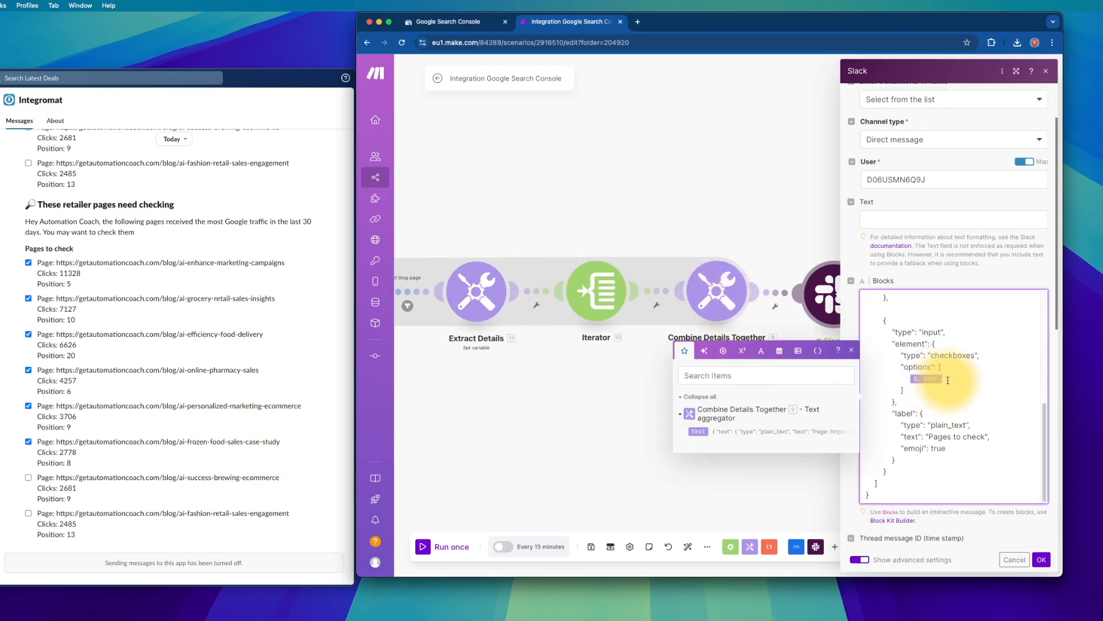
- Check the Extract Details setpage variable value and confirm the dialog
left_click(493, 295)
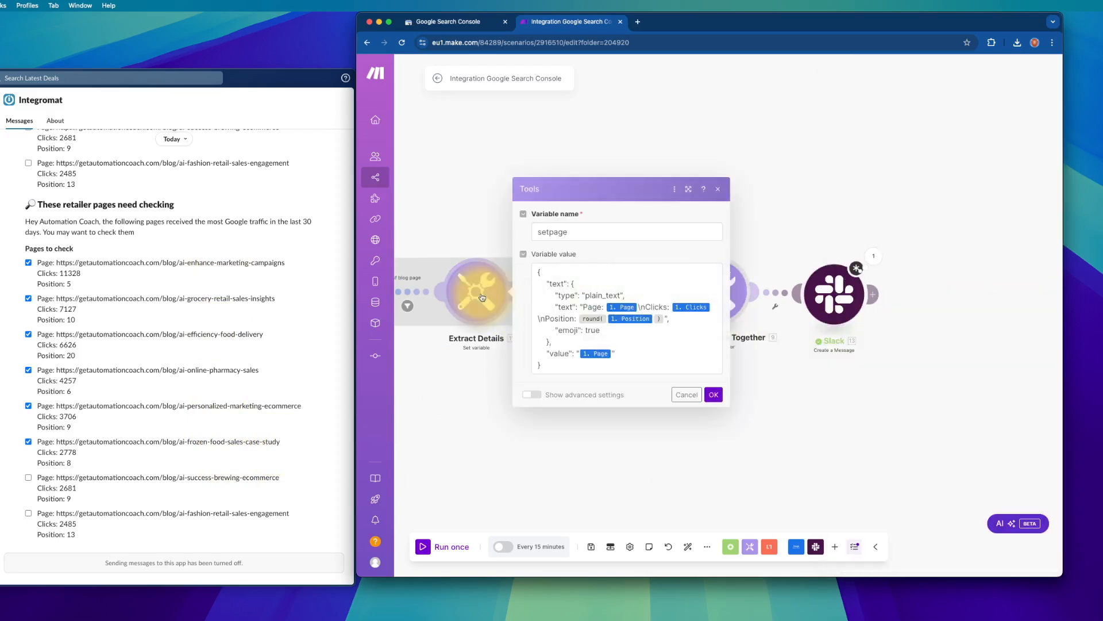
left_click(549, 366)
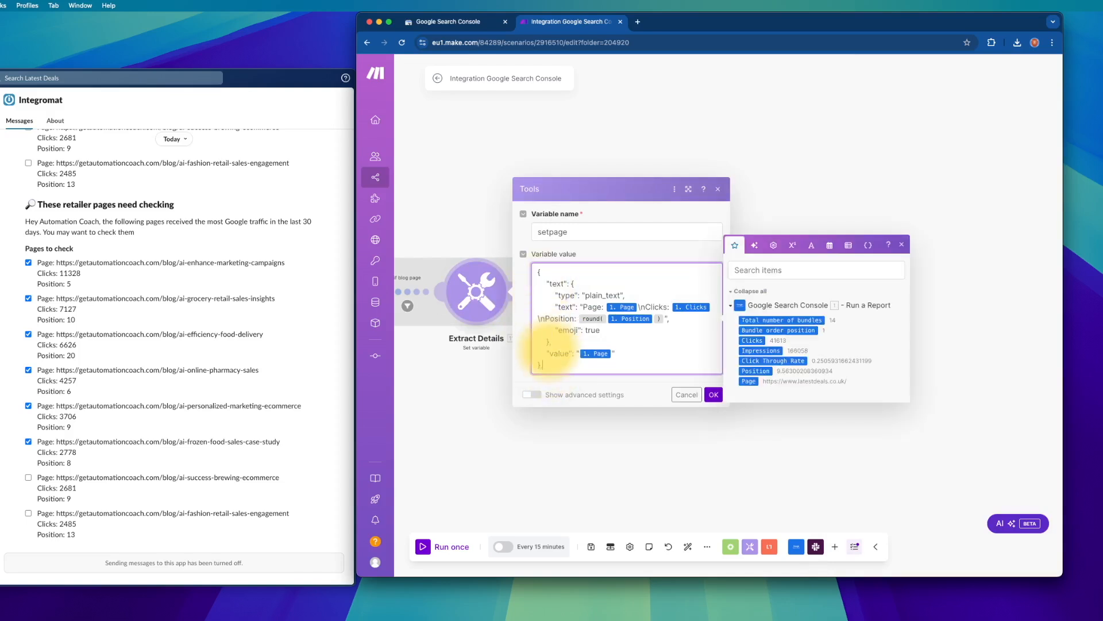
left_click(583, 365)
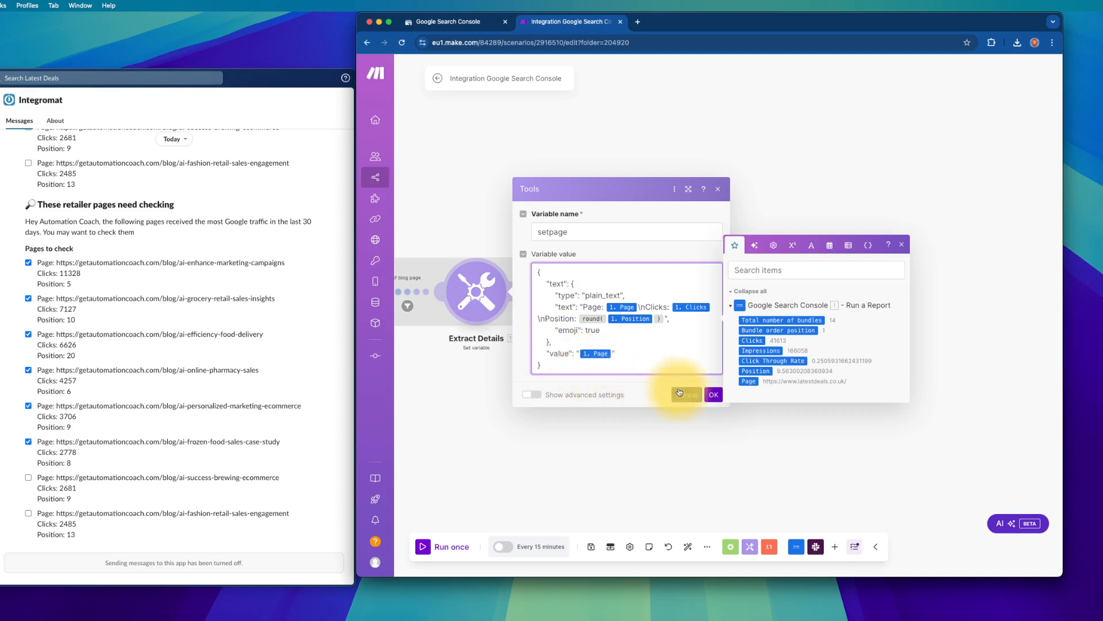
left_click(713, 394)
- Open Combine Details Together, recheck the Extract Details value, then return to the Slack module settings
left_click(710, 305)
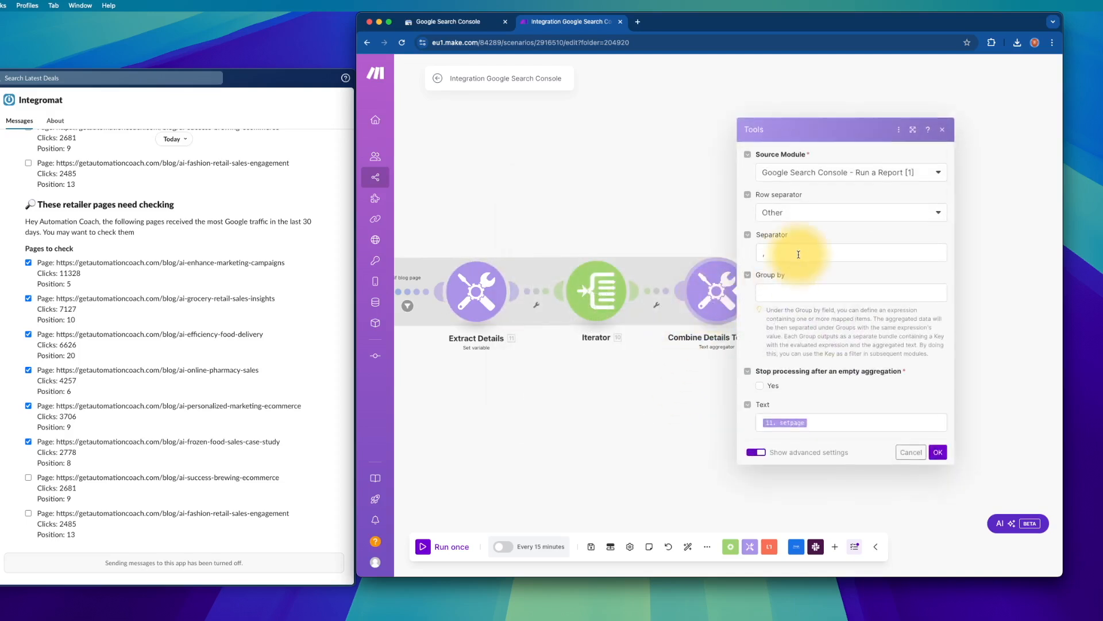
left_click(488, 293)
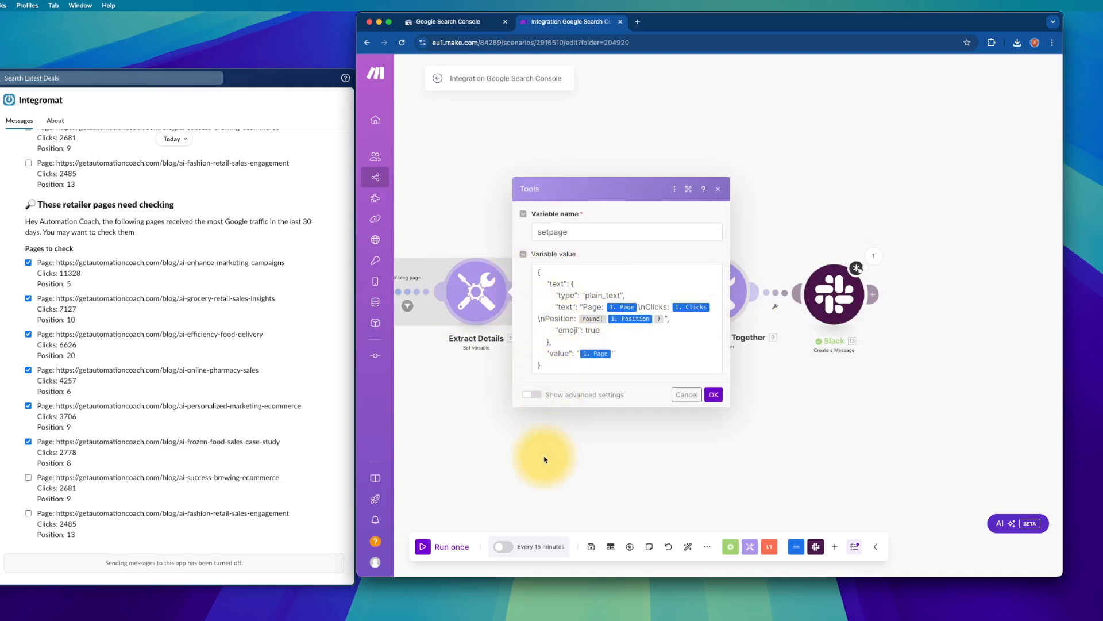
left_click(543, 365)
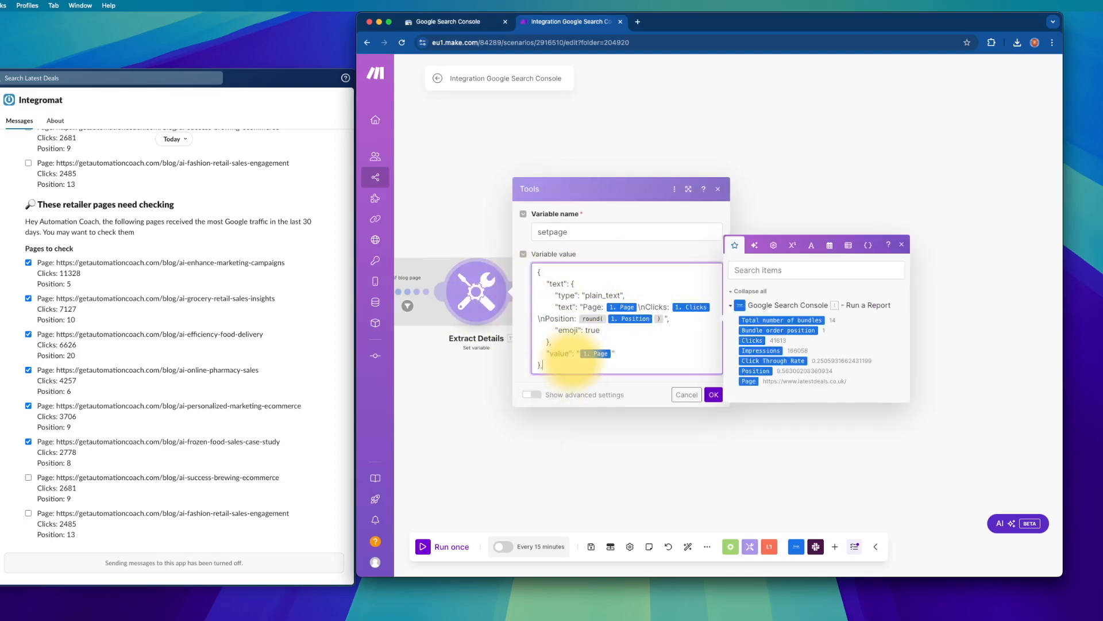
left_click(713, 395)
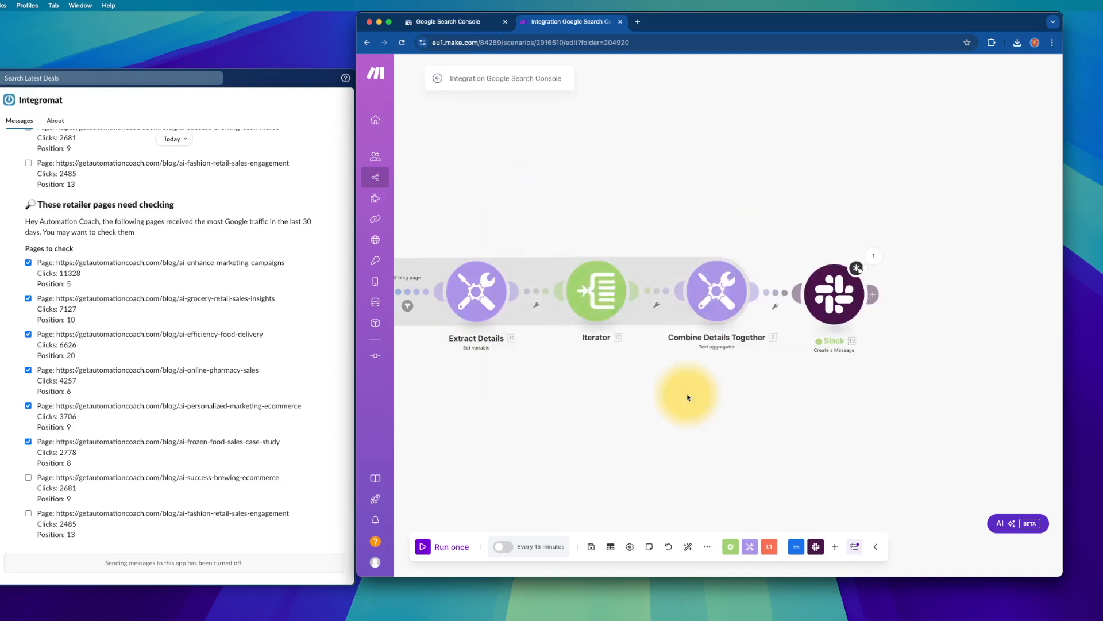
left_click(832, 296)
left_click(935, 438)
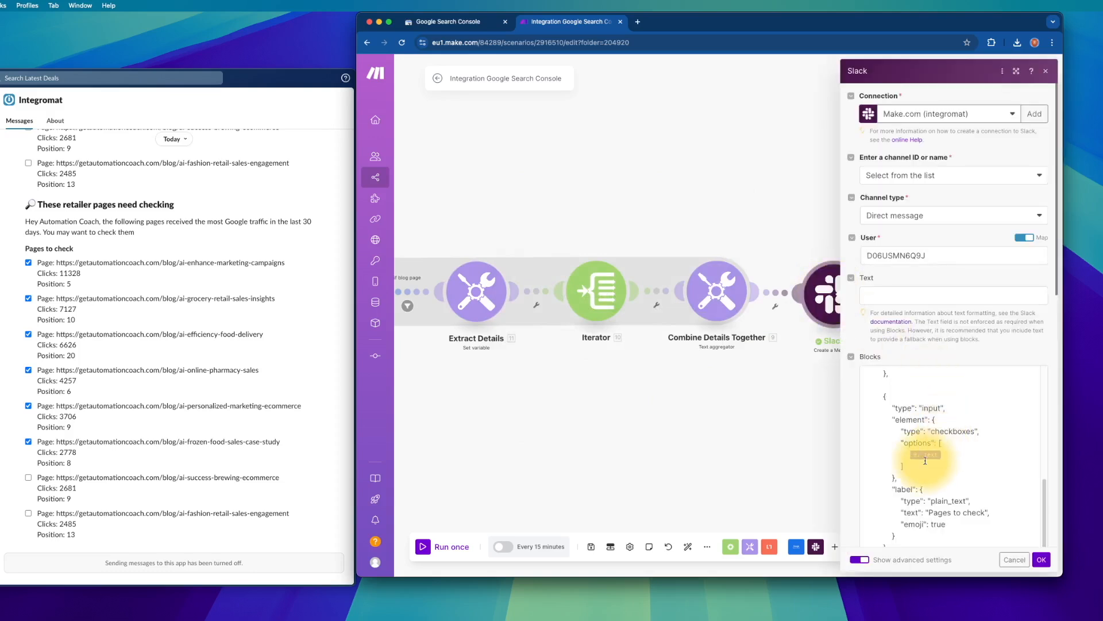
scroll(925, 461, "down", 1)
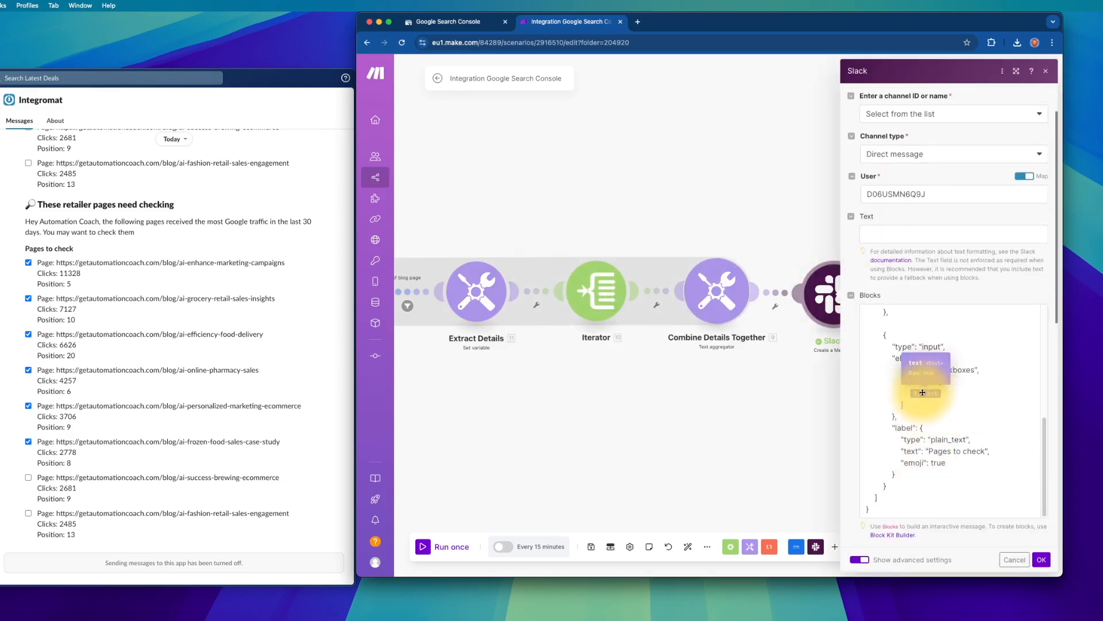
scroll(897, 402, "down", 1)
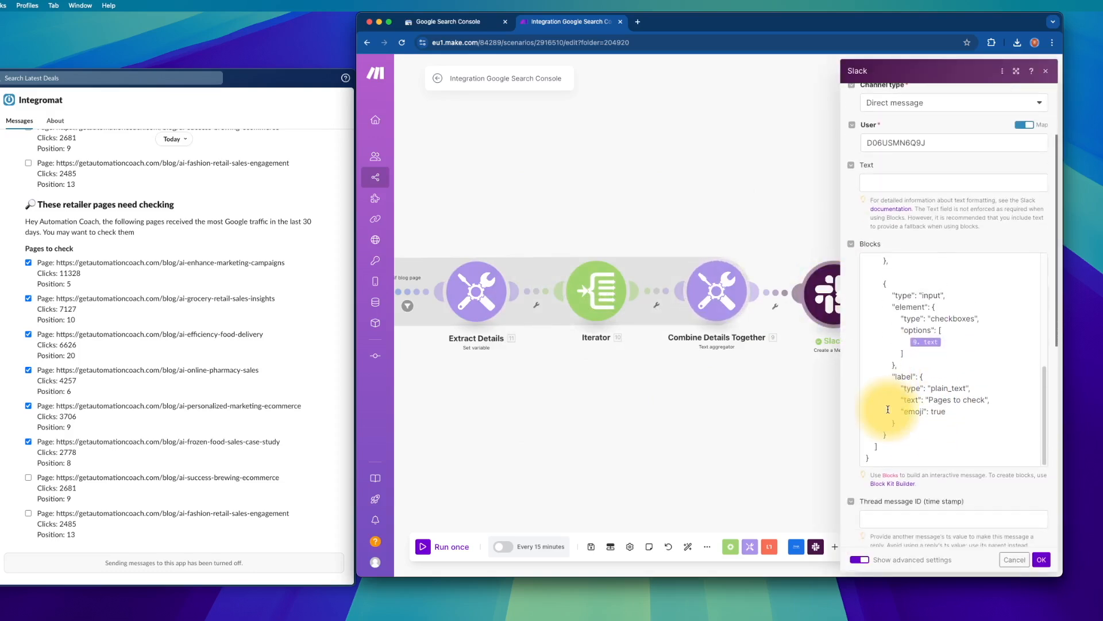
left_click_drag(891, 371, 893, 449)
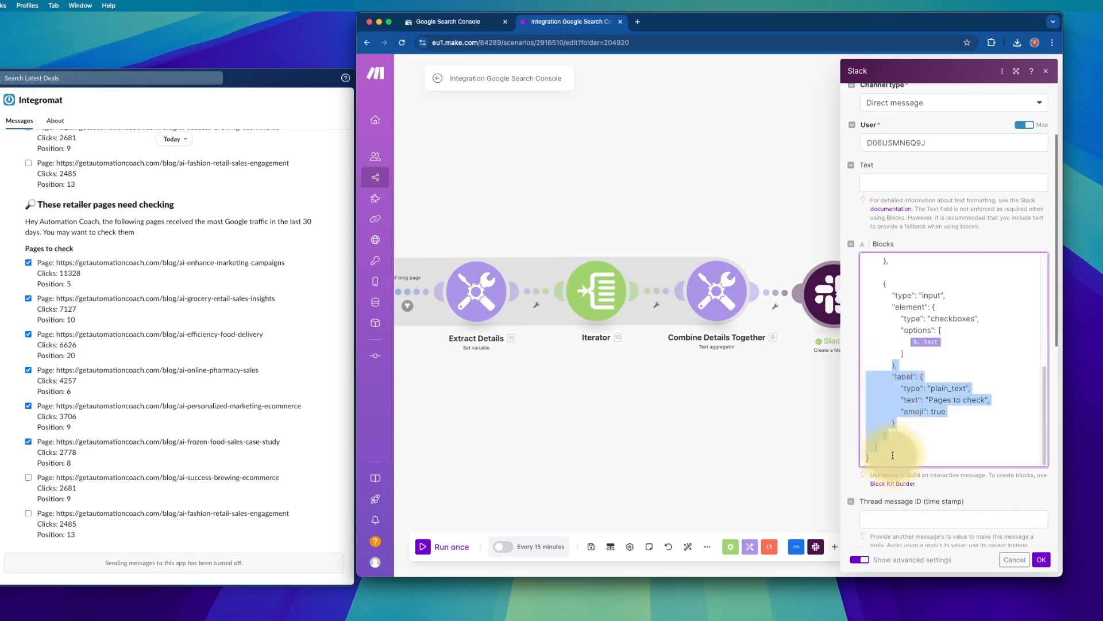
scroll(908, 402, "up", 1)
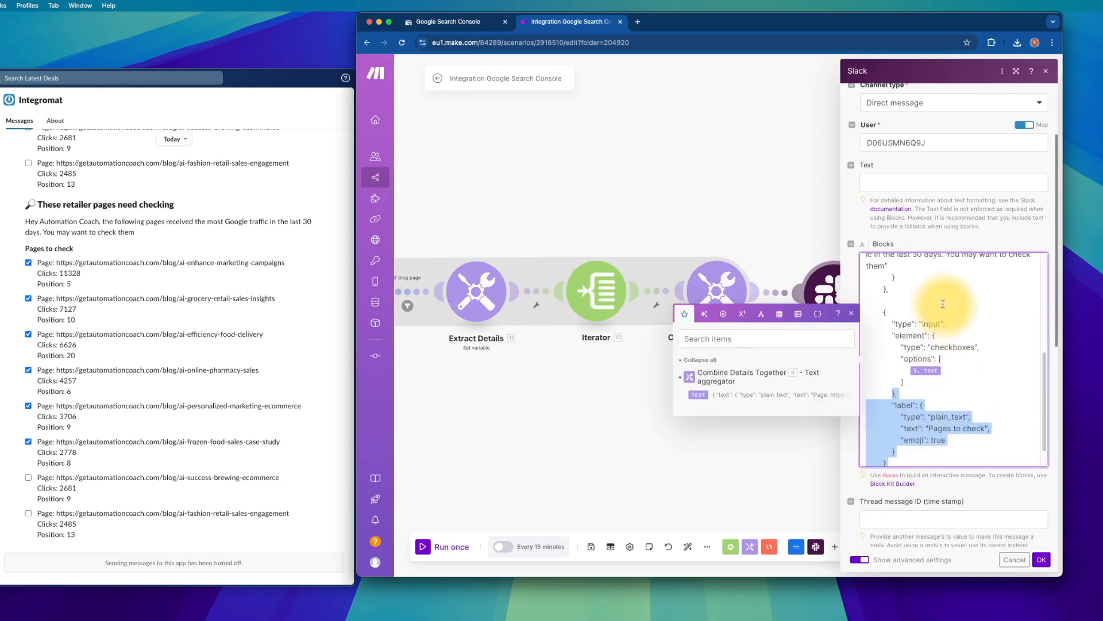
left_click(940, 180)
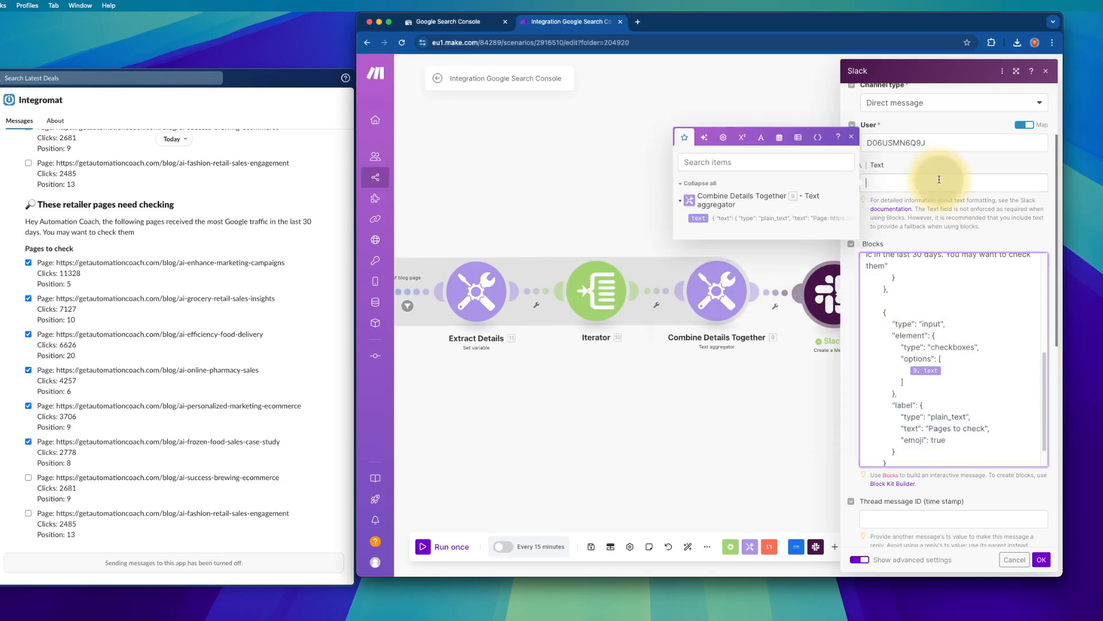
type("aisdjfaios djfaiosdjf iaosdjfa")
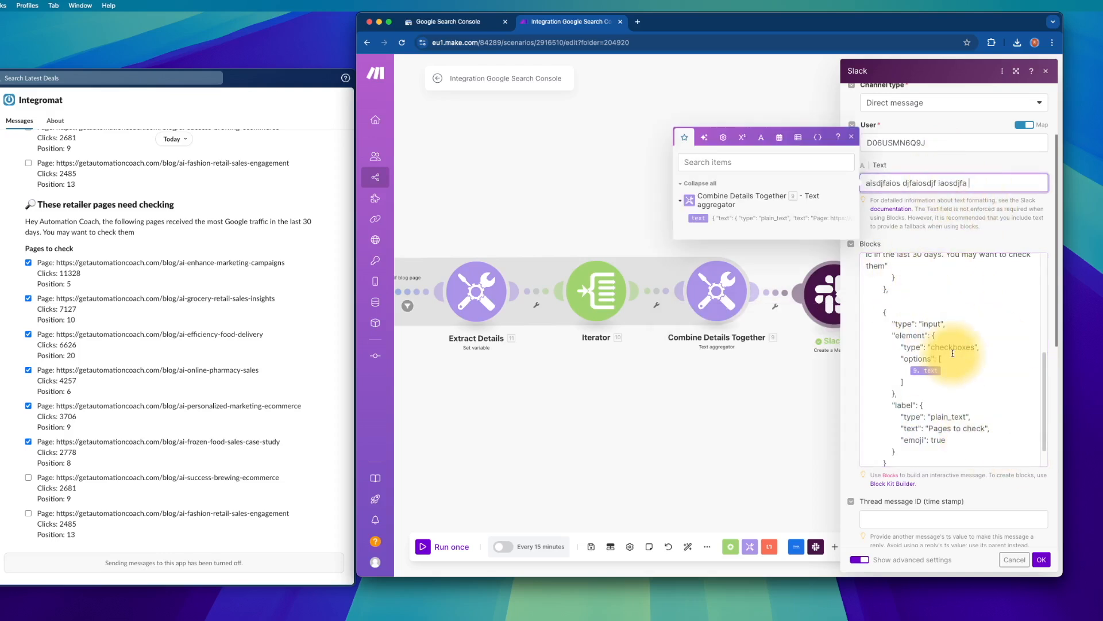
triple_click(999, 177)
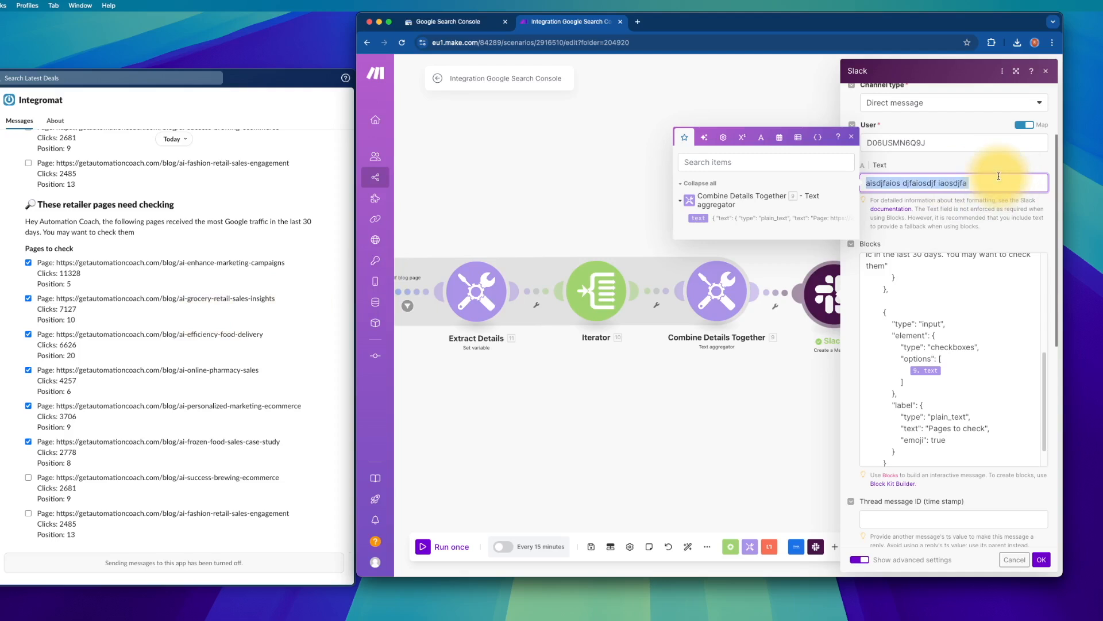
key("BackSpace")
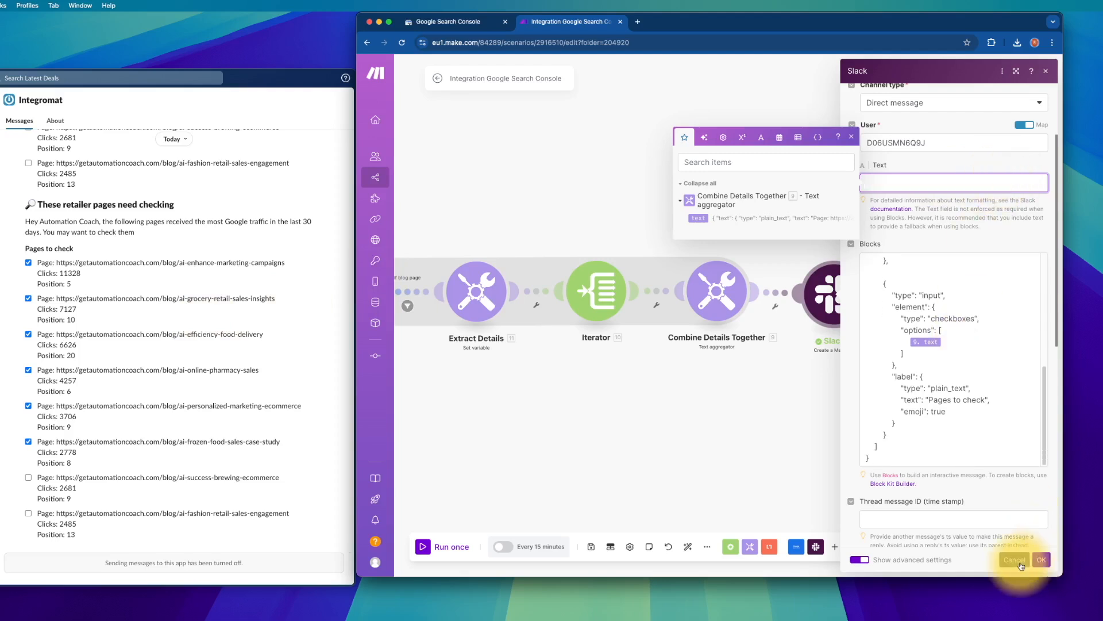
left_click(1014, 559)
left_click_drag(767, 441, 860, 433)
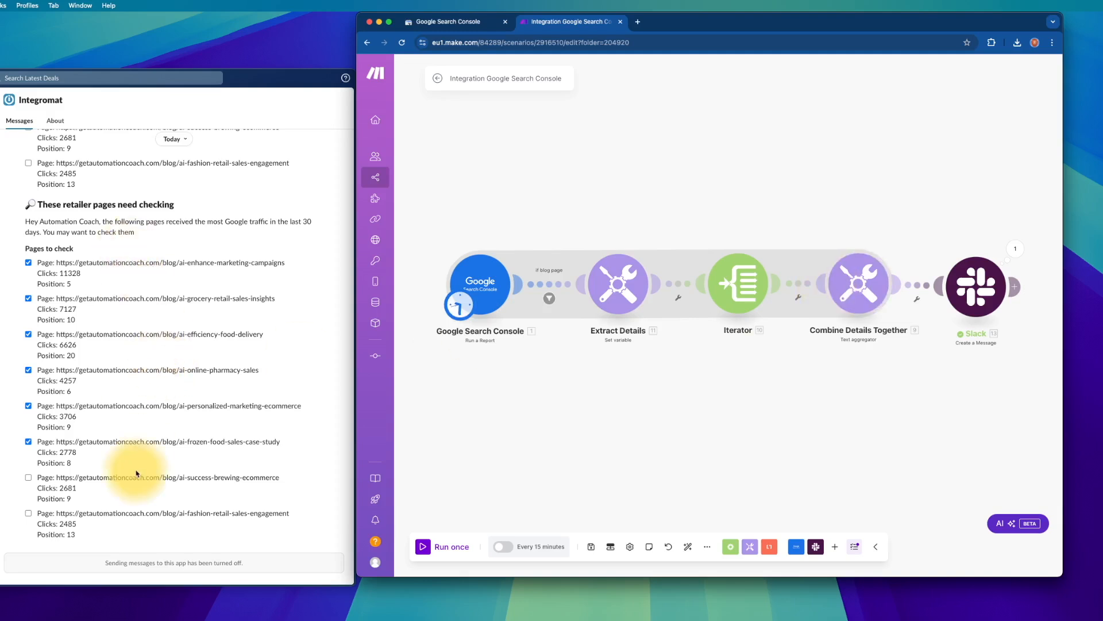
- Untick the marketing-campaigns, efficiency-food-delivery, online-pharmacy, personalized-marketing and frozen-food pages, then hide the Make window
left_click(60, 262)
left_click_drag(61, 263, 287, 262)
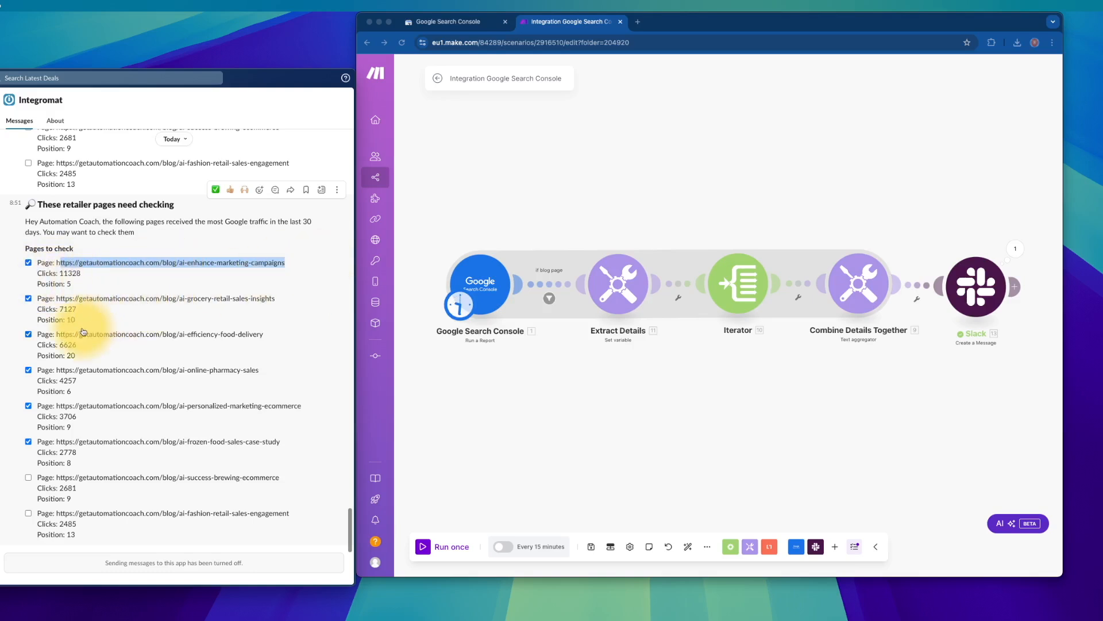
left_click(28, 262)
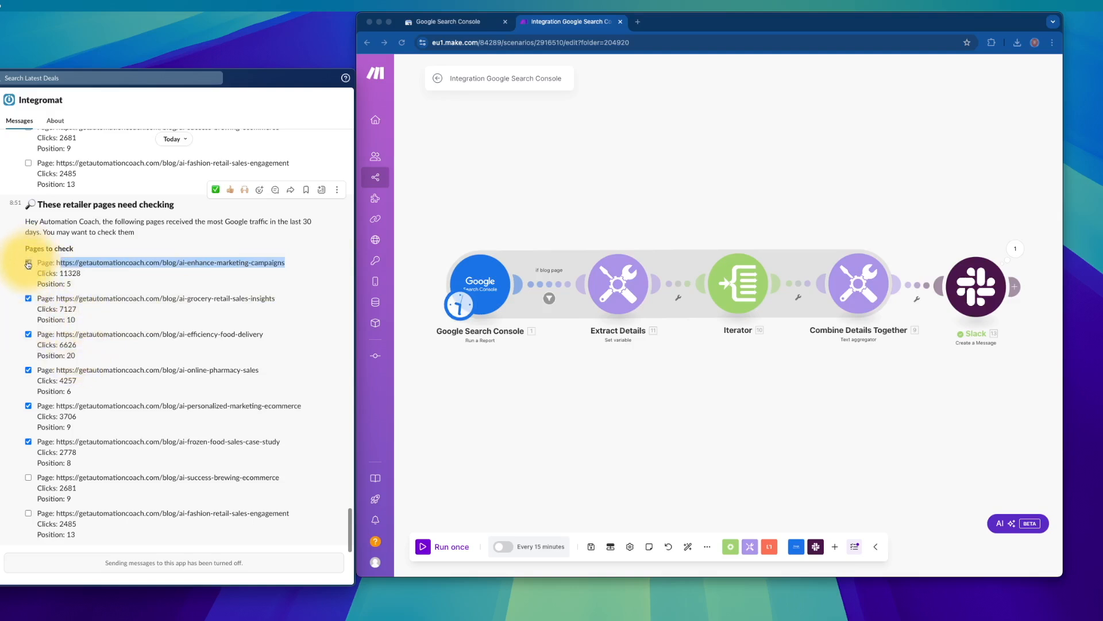
left_click(30, 336)
left_click(29, 370)
left_click(31, 402)
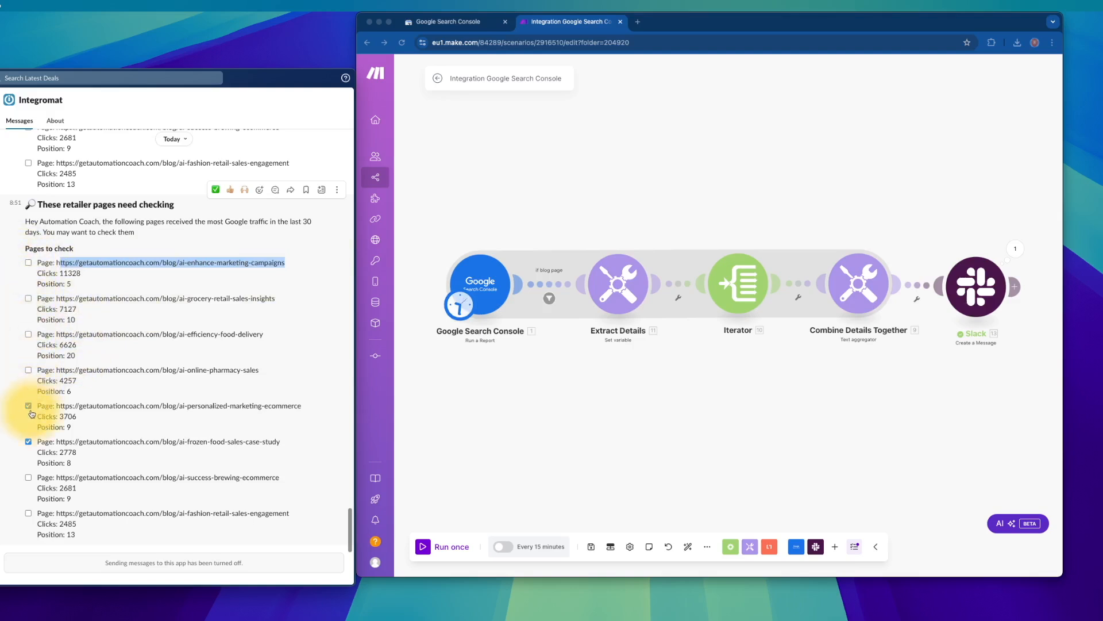
left_click(28, 442)
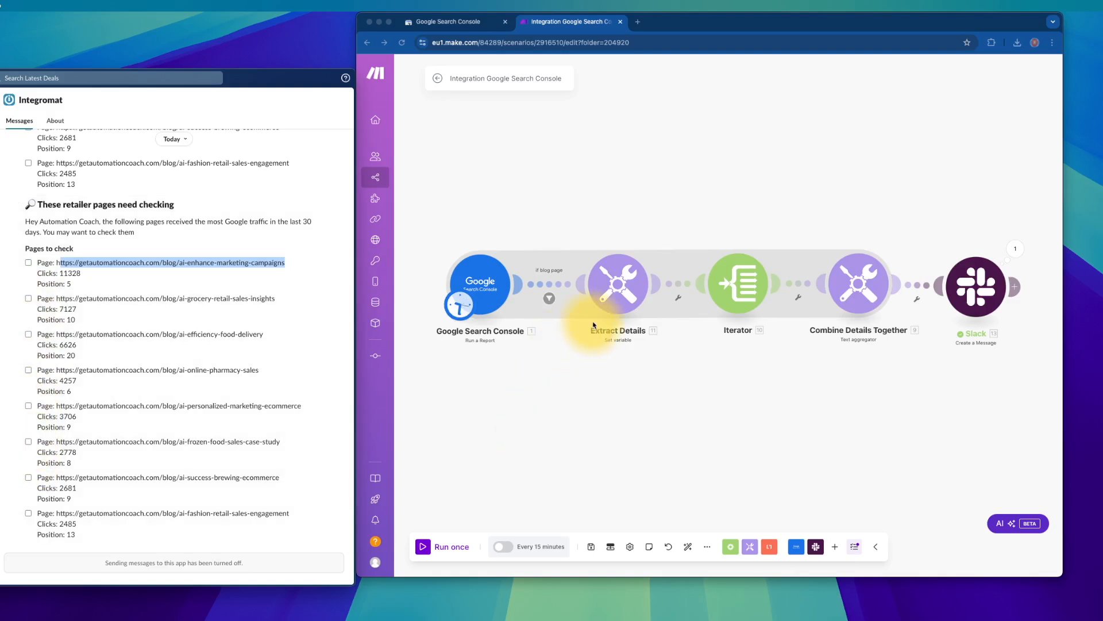
left_click(377, 23)
left_click(377, 253)
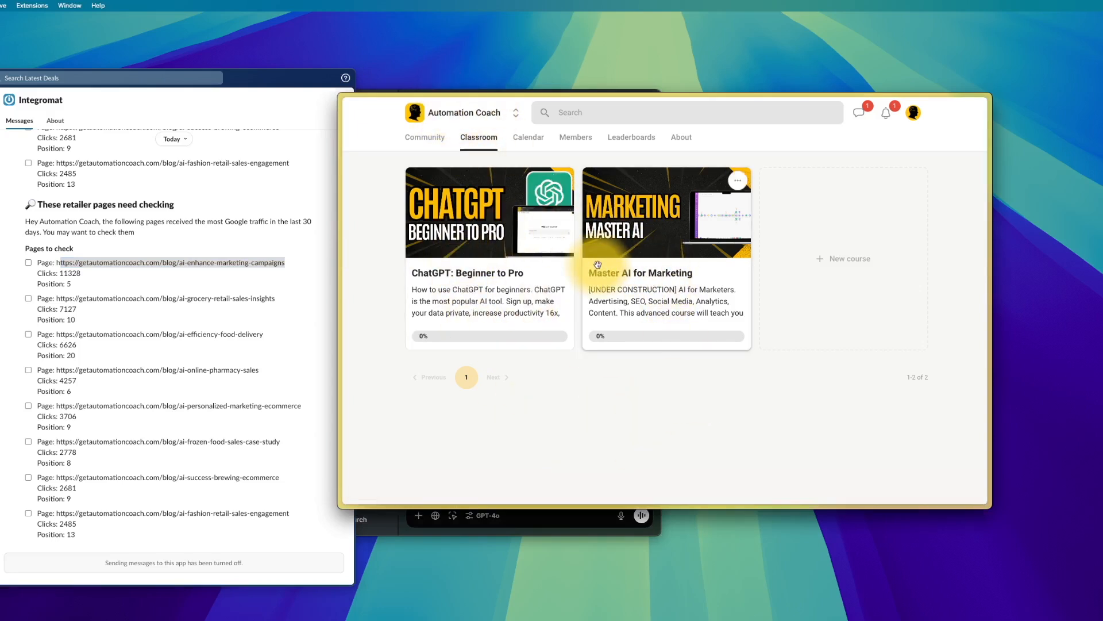
- Browse Master AI for Marketing, then open ChatGPT: Beginner to Pro and step through lessons 1-4
left_click(628, 274)
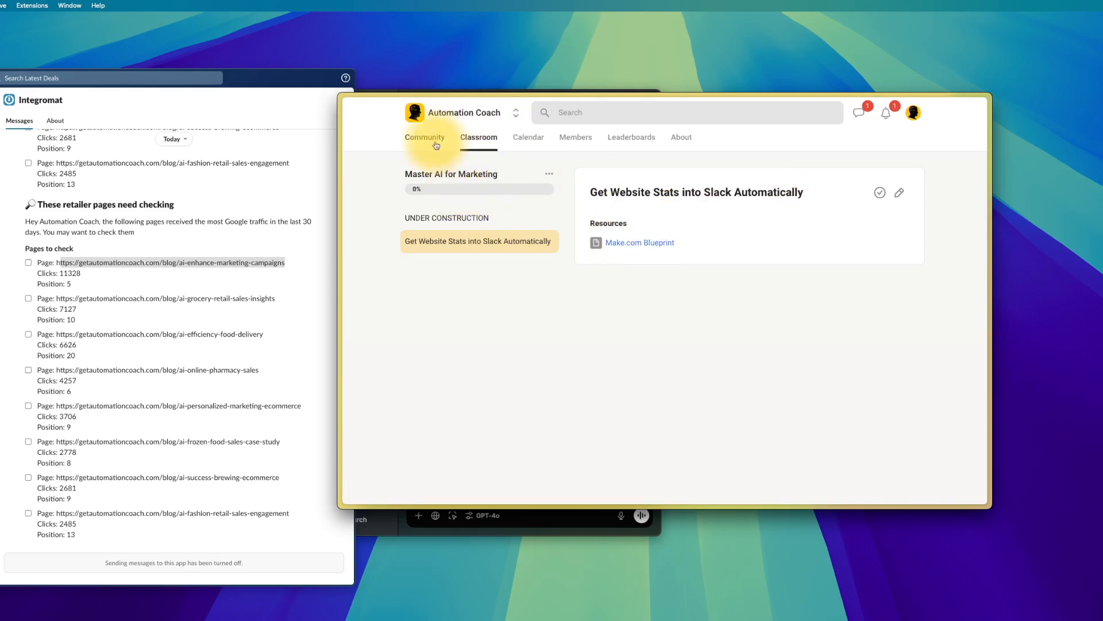
left_click(472, 138)
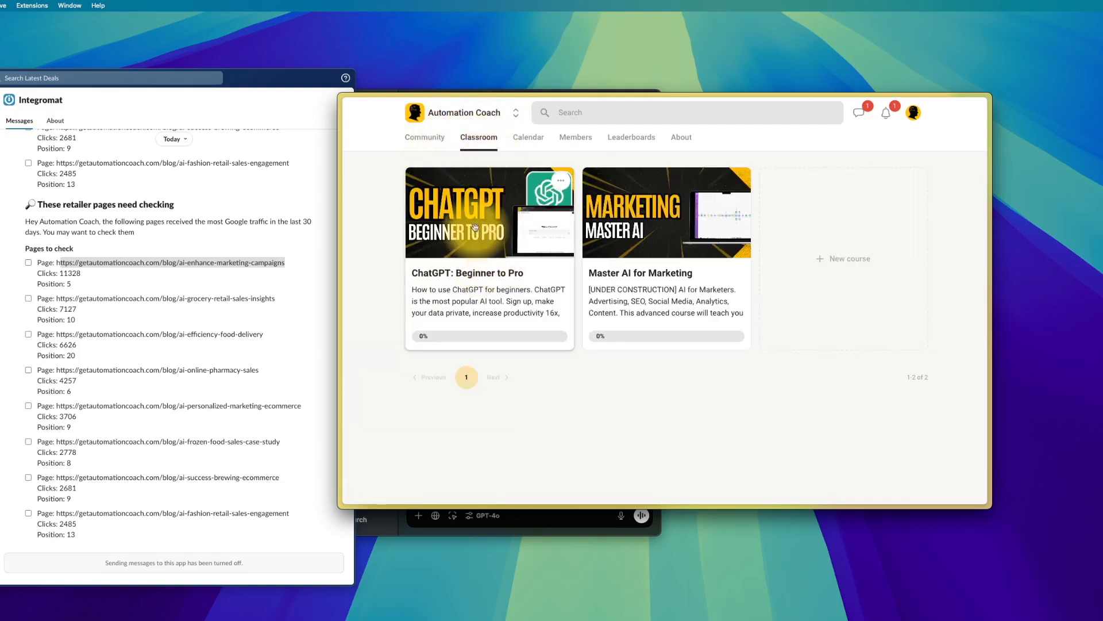
left_click(476, 282)
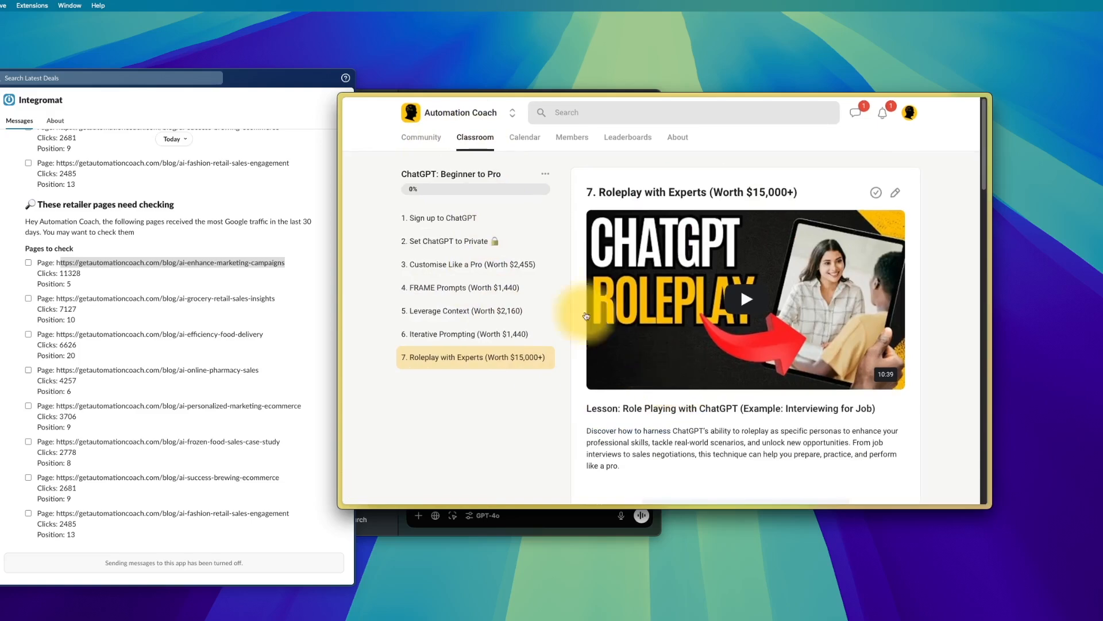
left_click(483, 221)
left_click(475, 241)
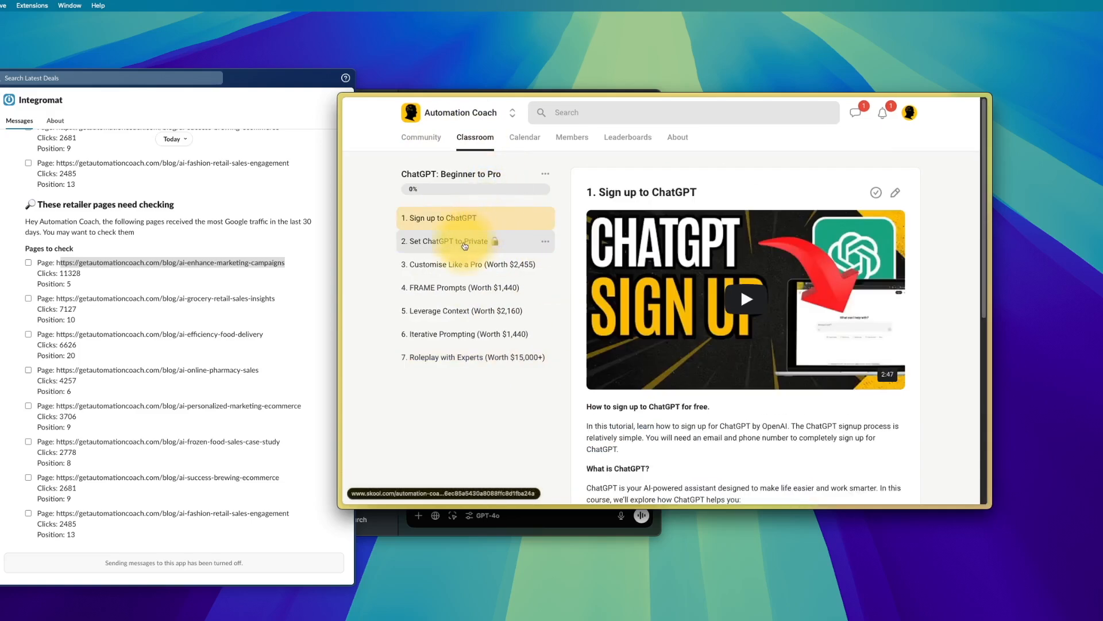
left_click(461, 267)
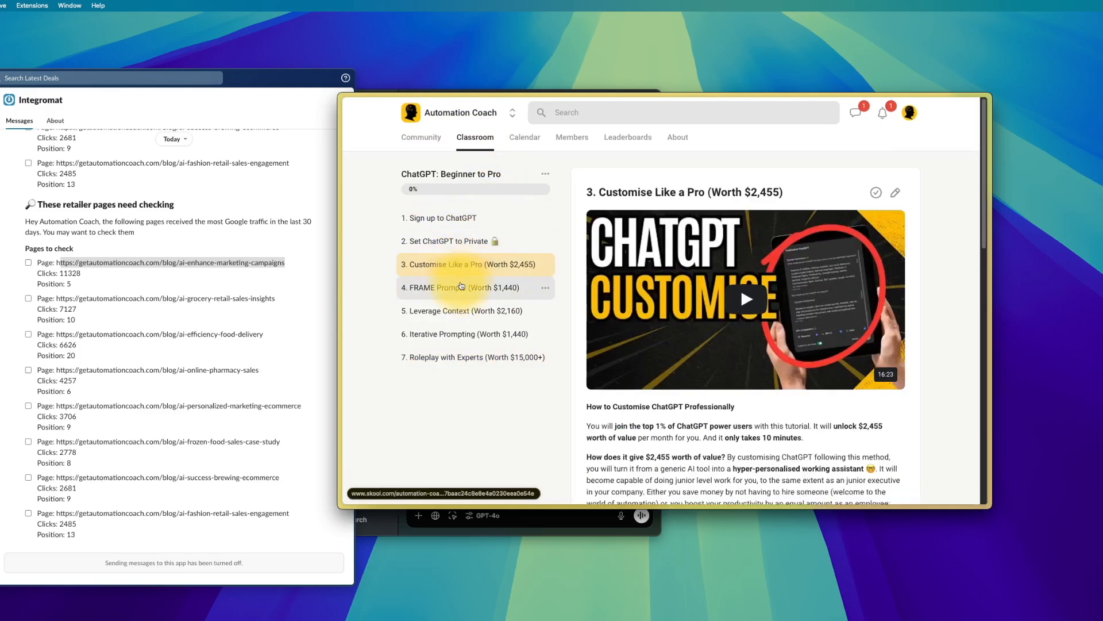
left_click(461, 286)
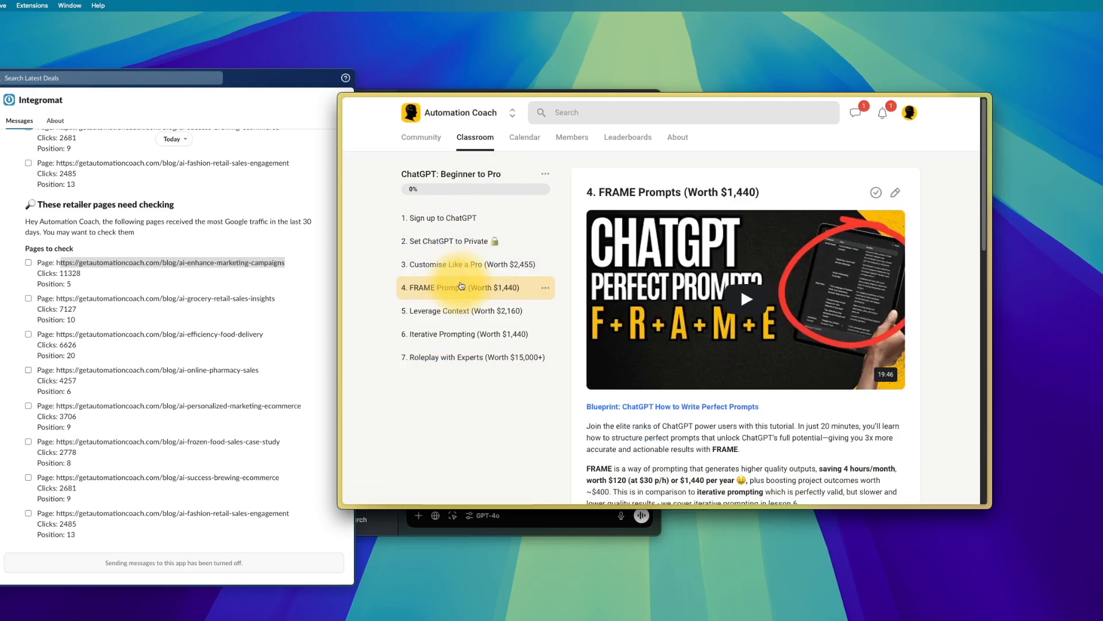